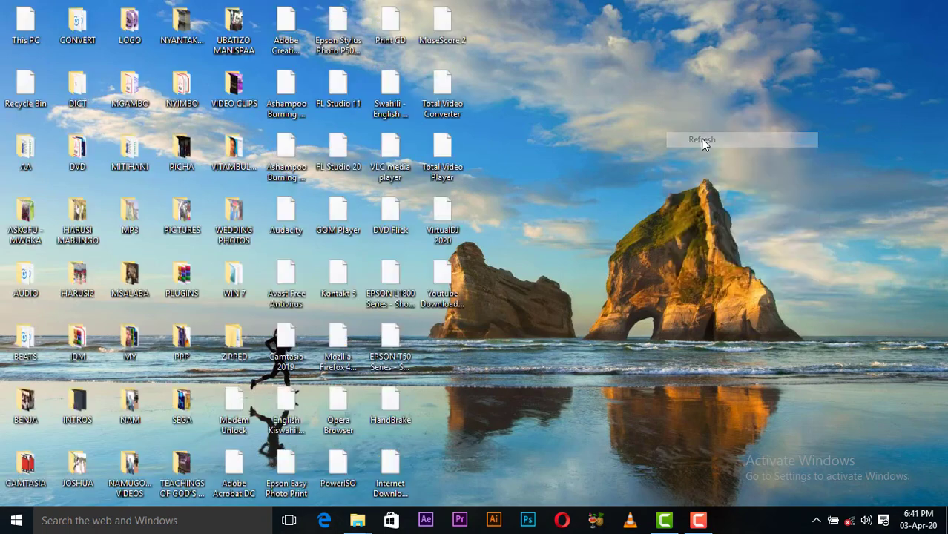
{"action": "right_click", "coordinate": [659, 72]}
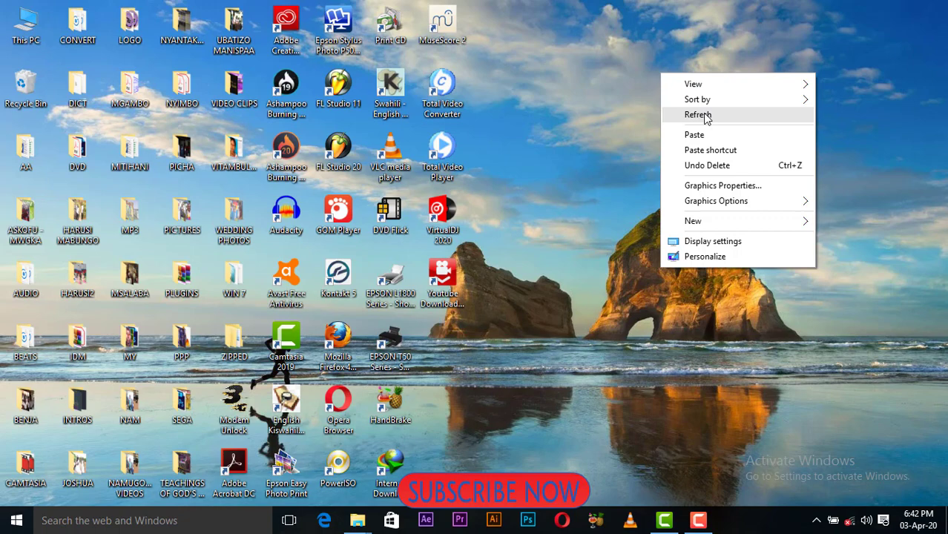
{"action": "left_click", "coordinate": [705, 116]}
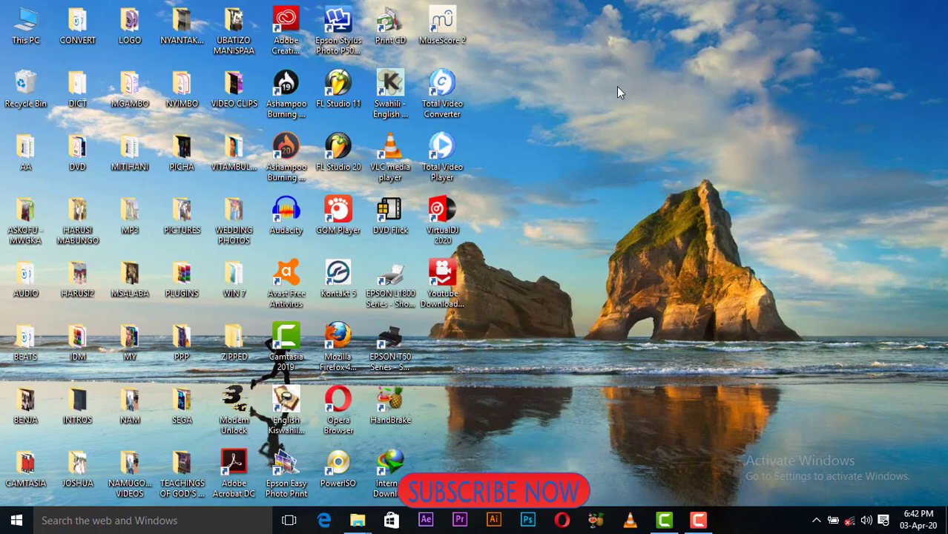
{"action": "right_click", "coordinate": [616, 86]}
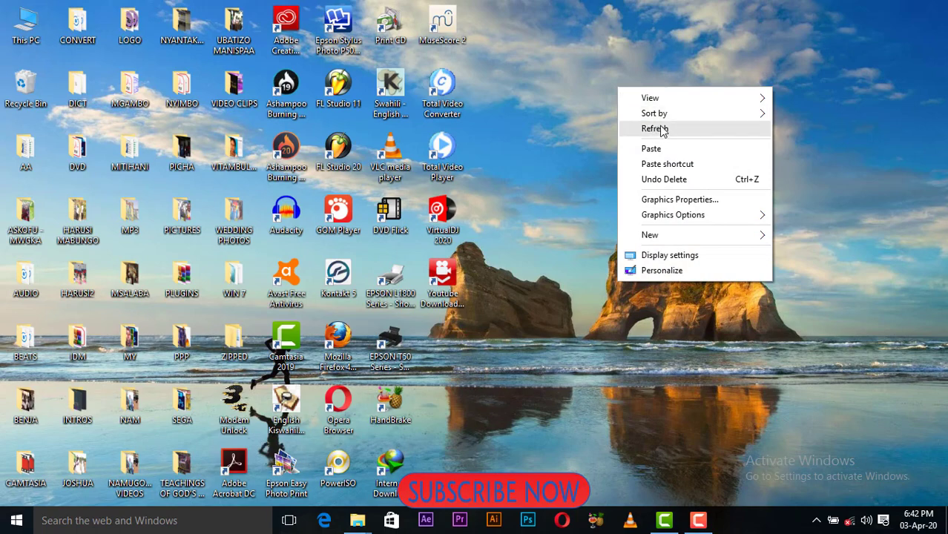
{"action": "left_click", "coordinate": [662, 129]}
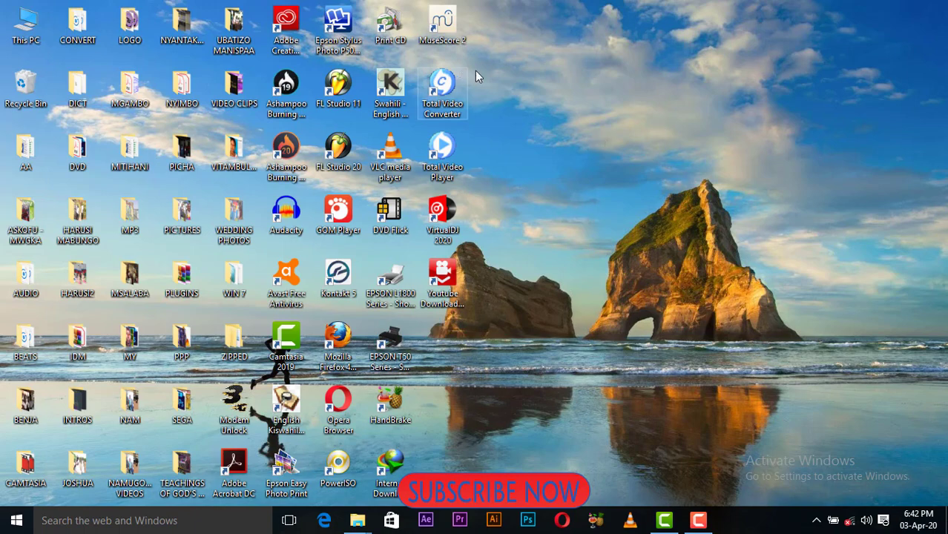
{"action": "right_click", "coordinate": [549, 103]}
{"action": "left_click", "coordinate": [597, 147]}
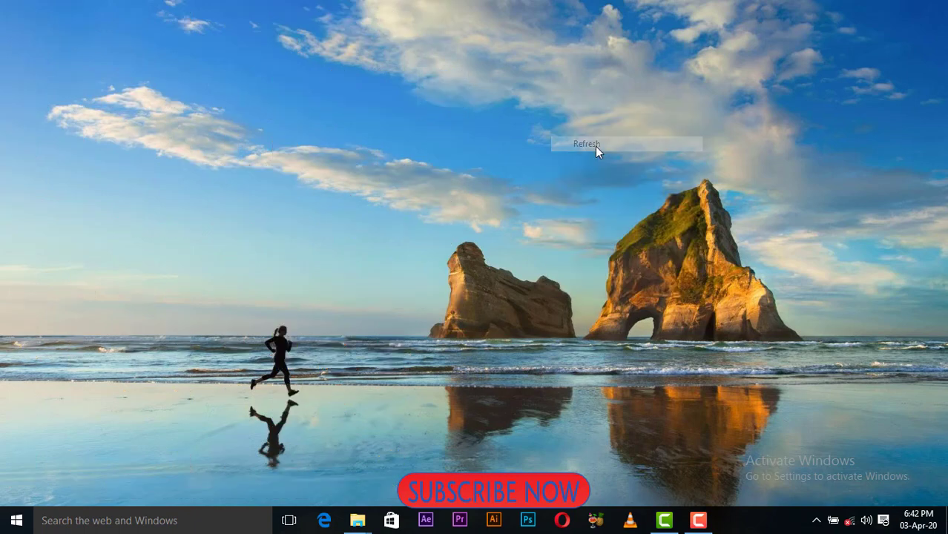
- Open the SAMPLE folder on Local Disk (D:) from This PC
{"action": "double_click", "coordinate": [26, 26]}
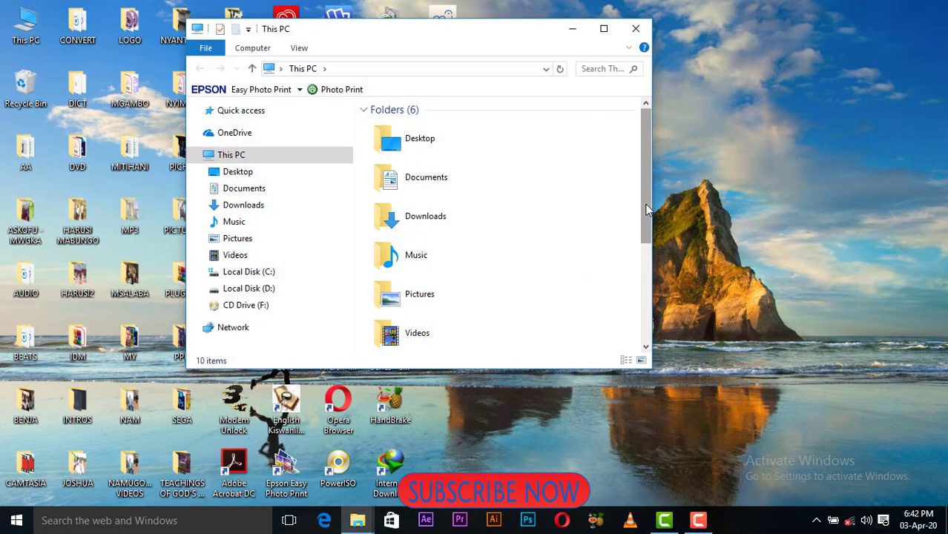
{"action": "left_click_drag", "start_coordinate": [647, 210], "coordinate": [636, 305]}
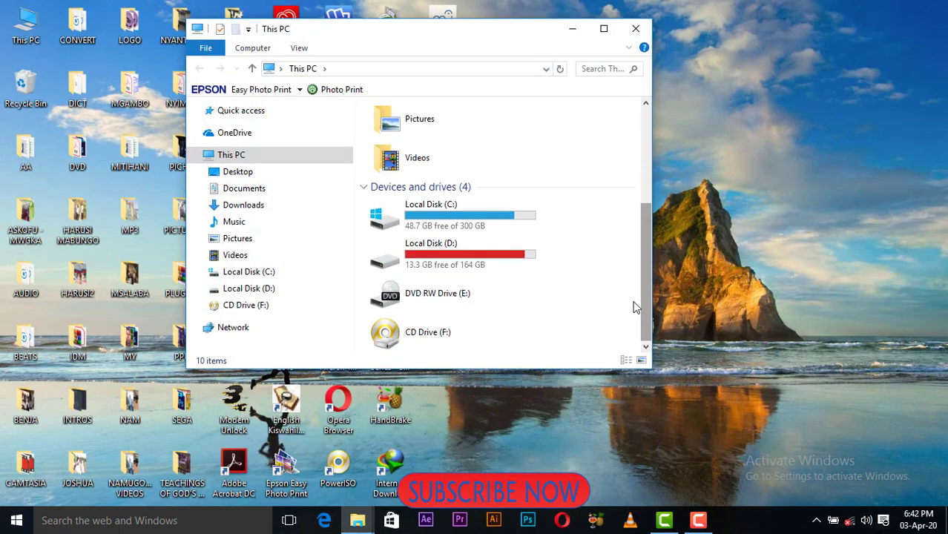
{"action": "double_click", "coordinate": [446, 264]}
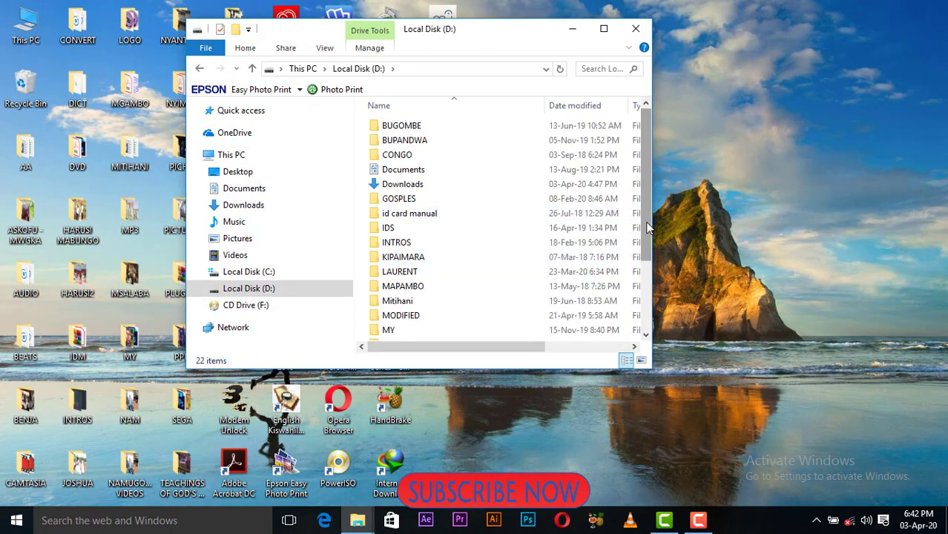
{"action": "left_click_drag", "start_coordinate": [647, 228], "coordinate": [642, 305]}
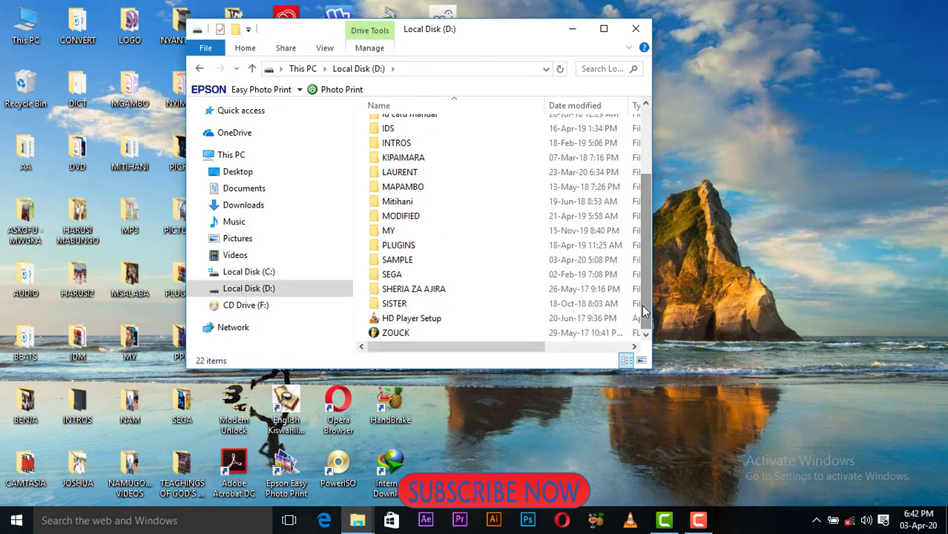
{"action": "double_click", "coordinate": [409, 260]}
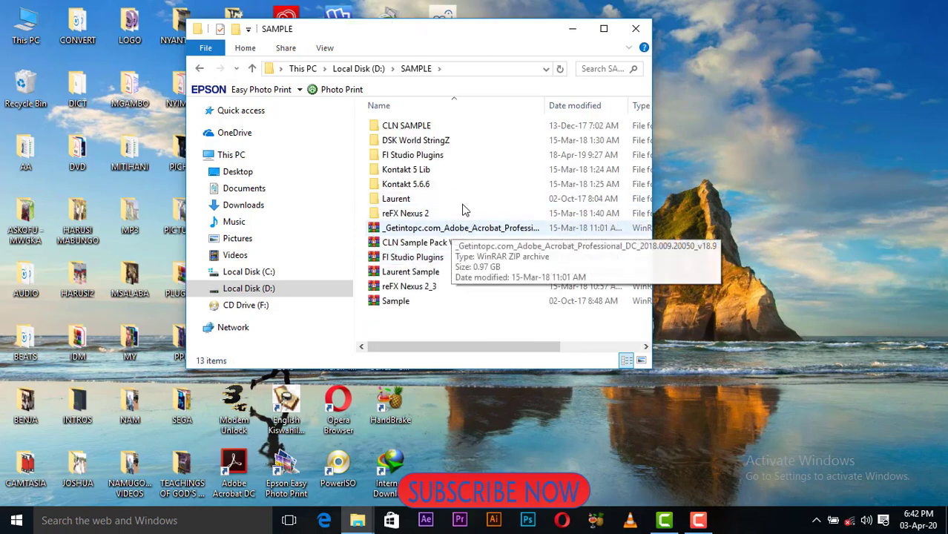
- Look through the CLN SAMPLE folder, including its Producers Choice, SoundPack II and SoundPack I subfolders
{"action": "double_click", "coordinate": [413, 130]}
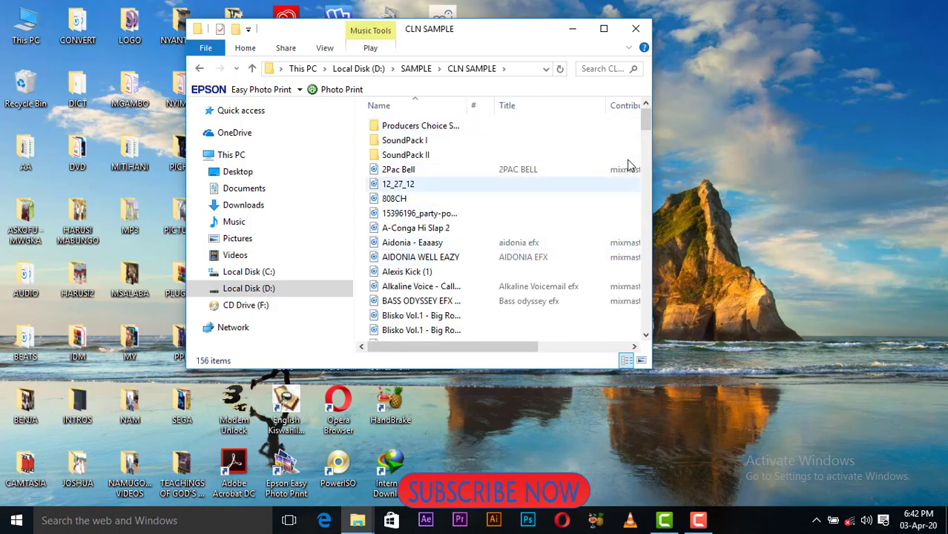
{"action": "mouse_move", "coordinate": [646, 126]}
{"action": "left_mouse_down"}
{"action": "mouse_move", "coordinate": [645, 334]}
{"action": "mouse_move", "coordinate": [634, 111]}
{"action": "left_mouse_up"}
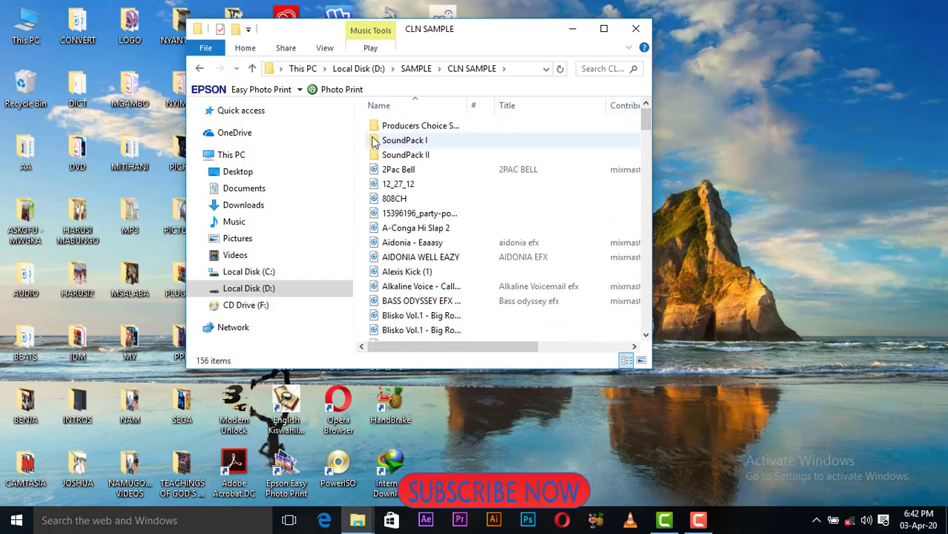
{"action": "double_click", "coordinate": [423, 127]}
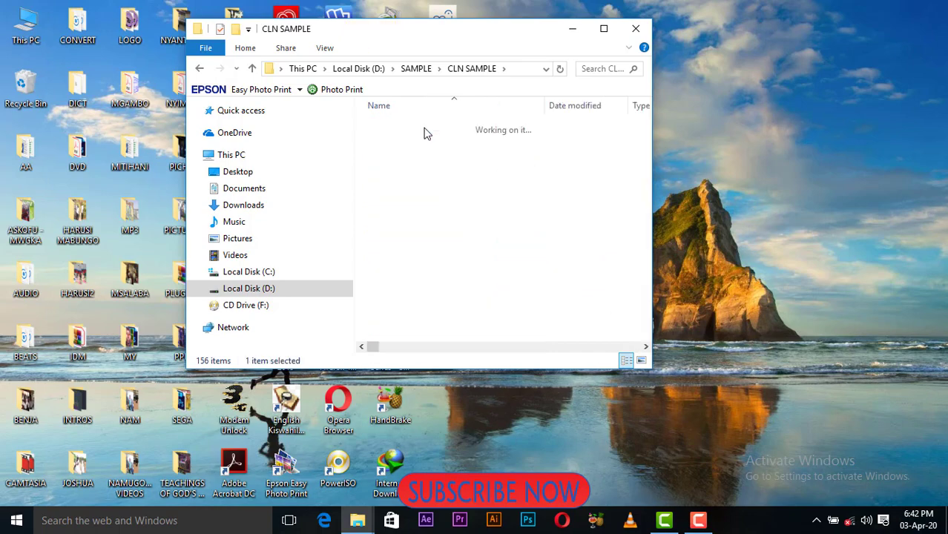
{"action": "left_click", "coordinate": [199, 68]}
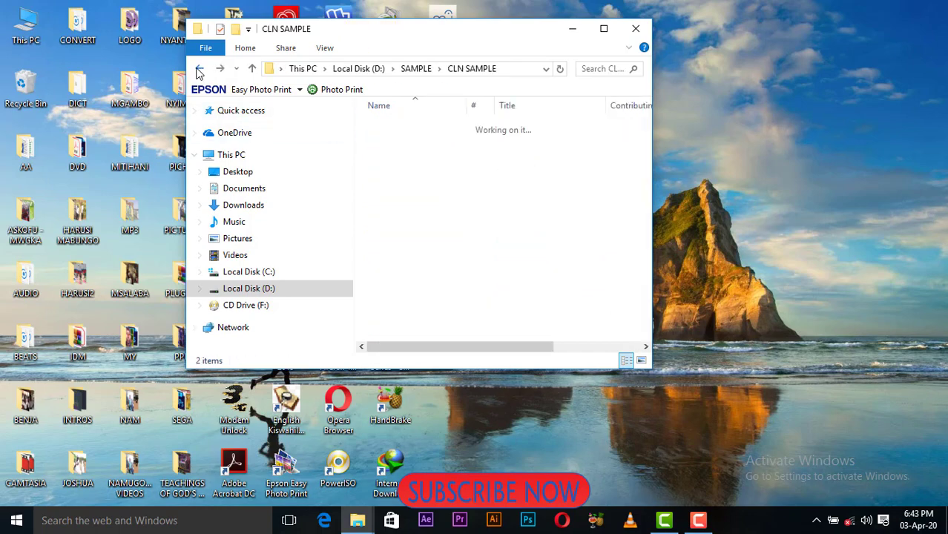
{"action": "double_click", "coordinate": [407, 158]}
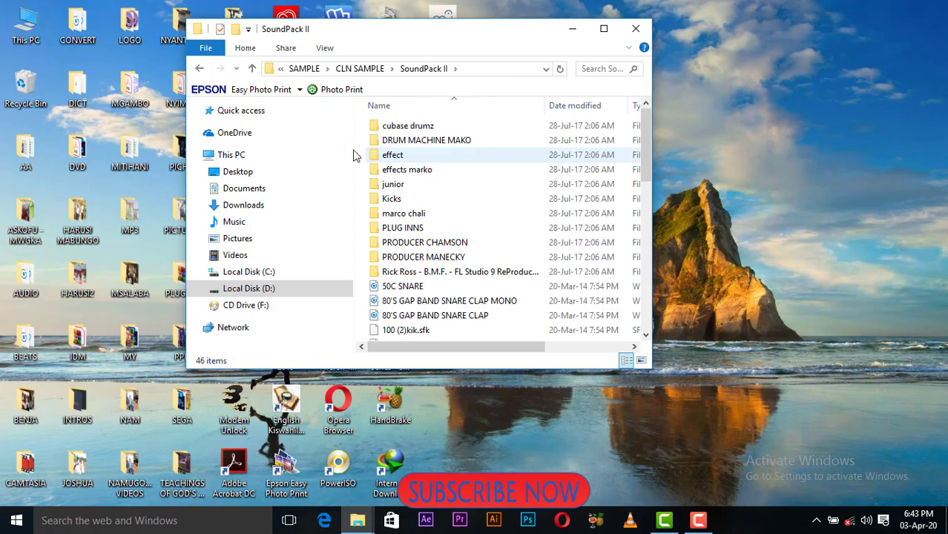
{"action": "left_click", "coordinate": [199, 68]}
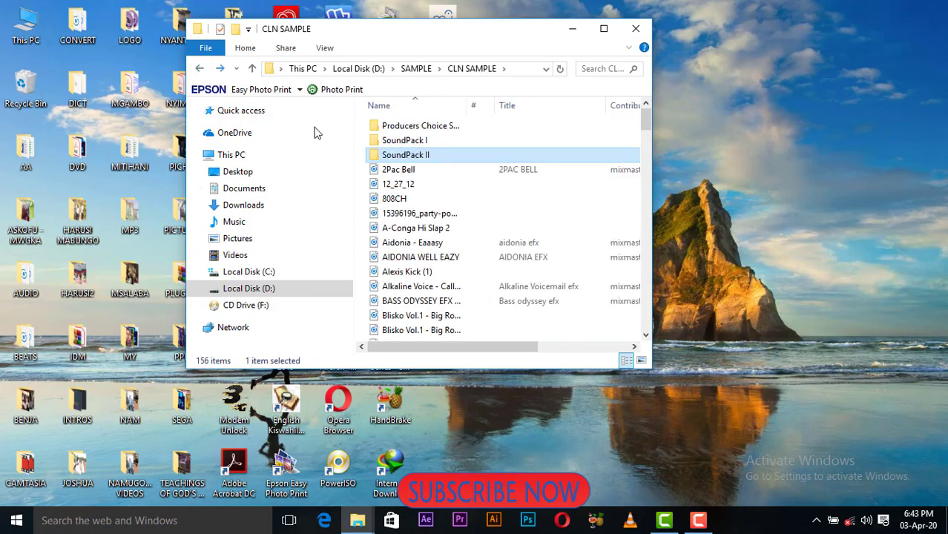
{"action": "double_click", "coordinate": [401, 141]}
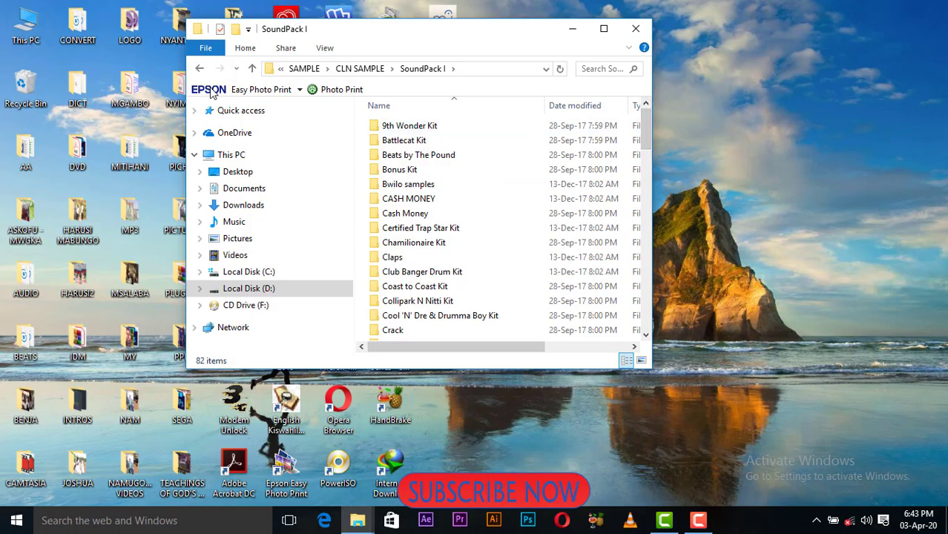
{"action": "left_click", "coordinate": [201, 68]}
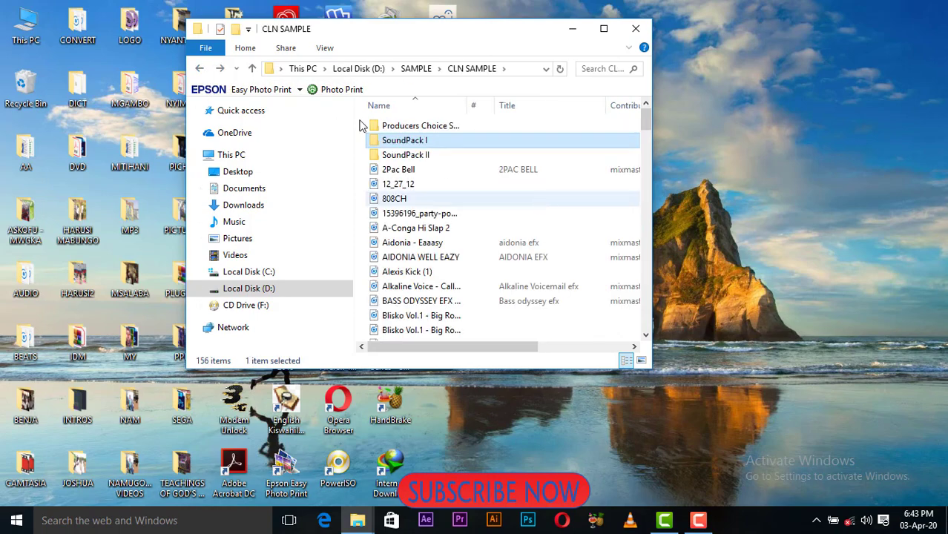
- Return to the SAMPLE folder and copy the CLN SAMPLE folder
{"action": "left_click", "coordinate": [200, 69]}
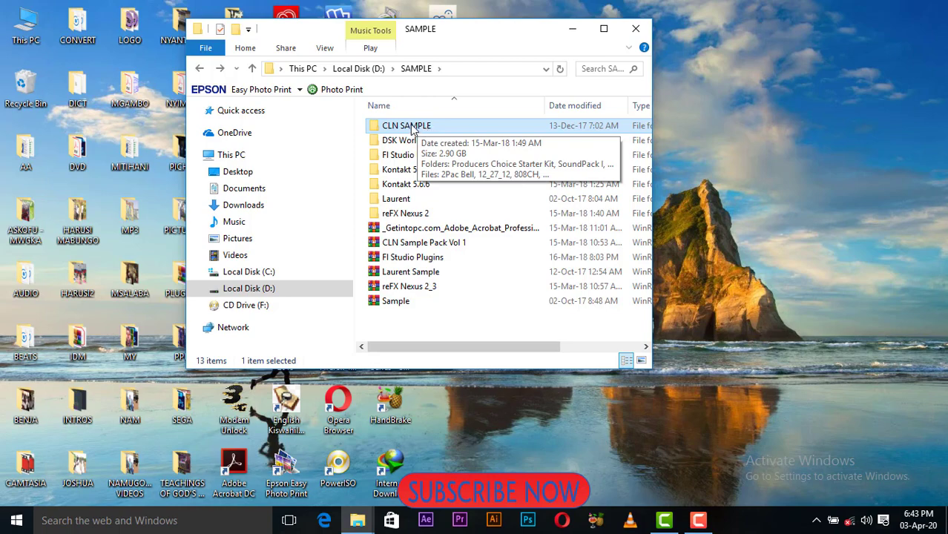
{"action": "right_click", "coordinate": [414, 128]}
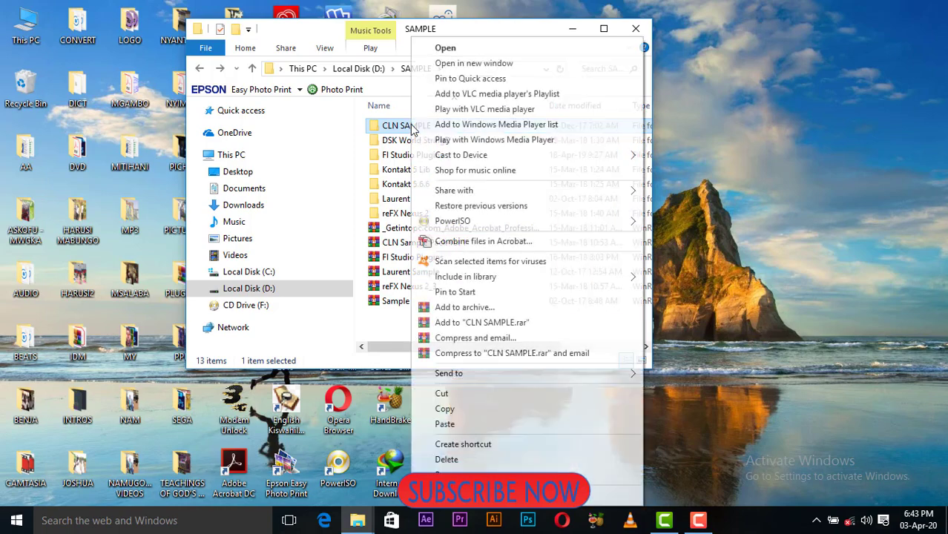
{"action": "left_click", "coordinate": [449, 410]}
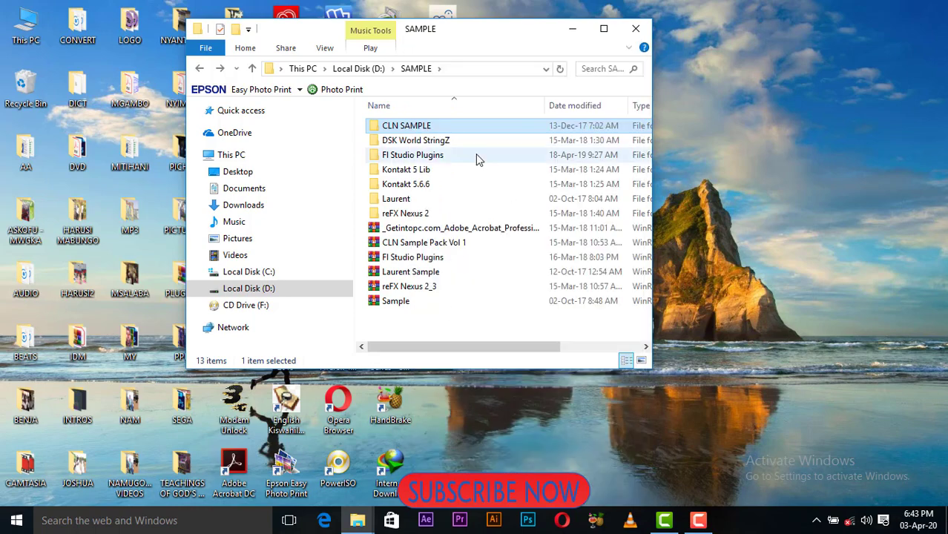
- In a second File Explorer window, open Program Files (x86)\Image-Line\FL Studio 20\Data\Patches on Local Disk (C:)
{"action": "left_click_drag", "start_coordinate": [509, 45], "coordinate": [640, 83]}
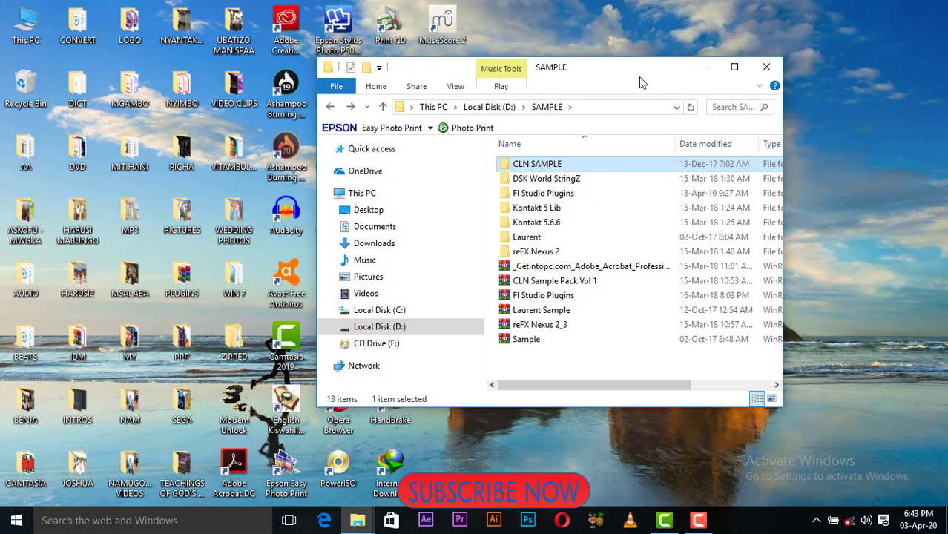
{"action": "double_click", "coordinate": [33, 41]}
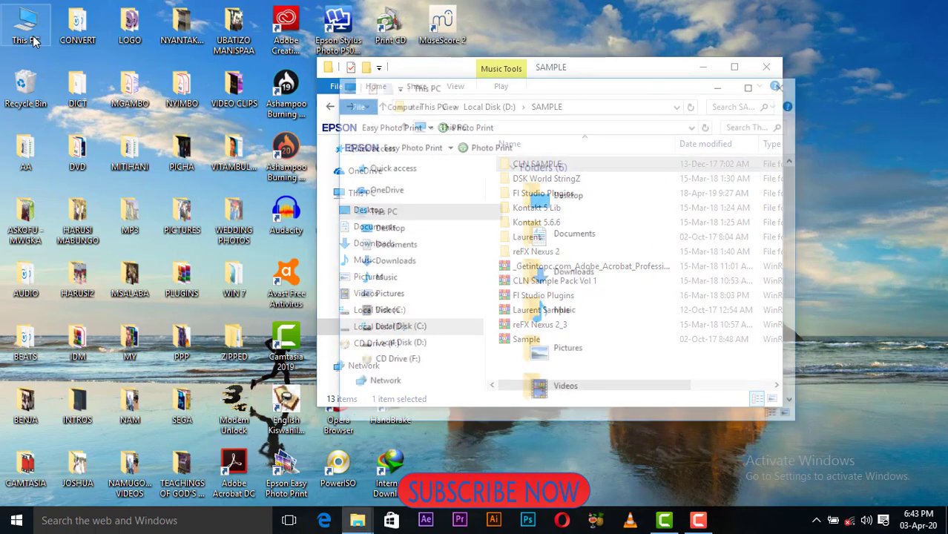
{"action": "left_click_drag", "start_coordinate": [793, 273], "coordinate": [790, 366]}
{"action": "double_click", "coordinate": [597, 278]}
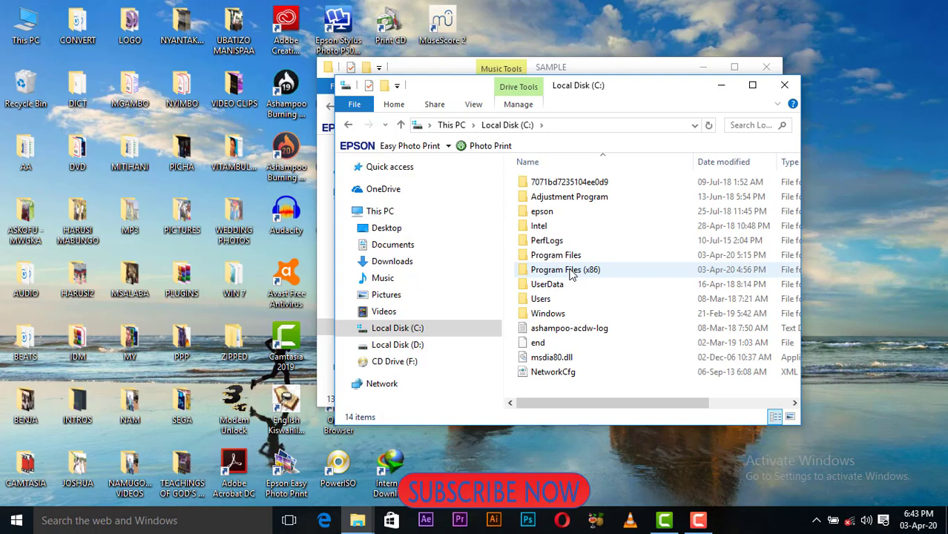
{"action": "double_click", "coordinate": [572, 272]}
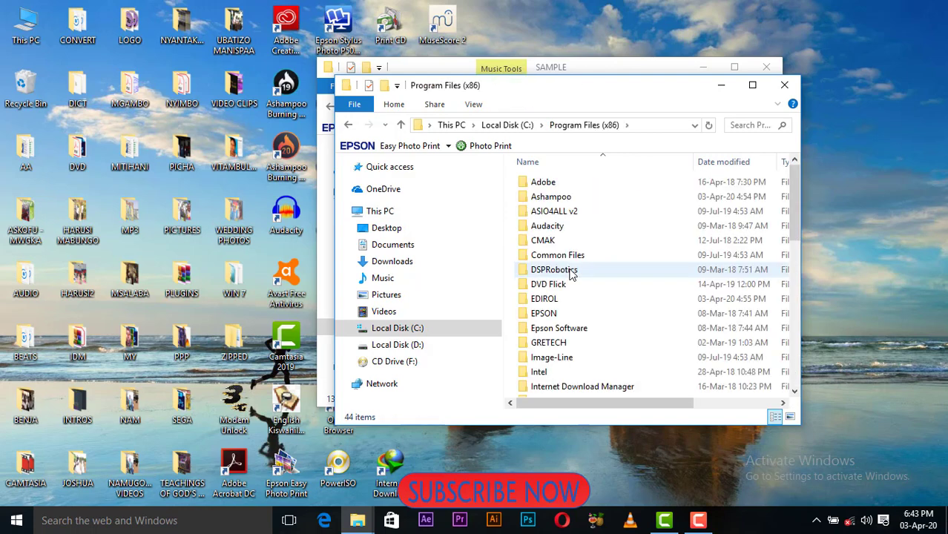
{"action": "double_click", "coordinate": [569, 359]}
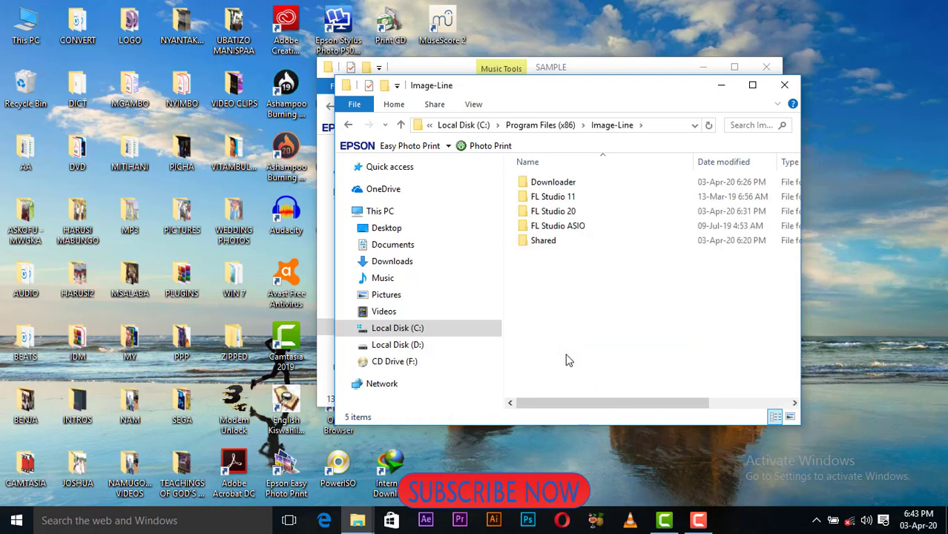
{"action": "double_click", "coordinate": [562, 211]}
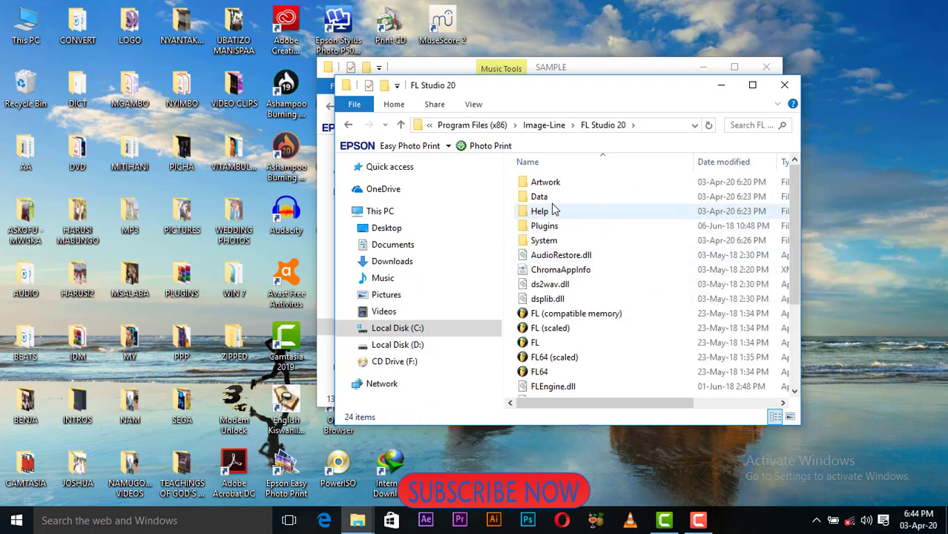
{"action": "left_click", "coordinate": [551, 199]}
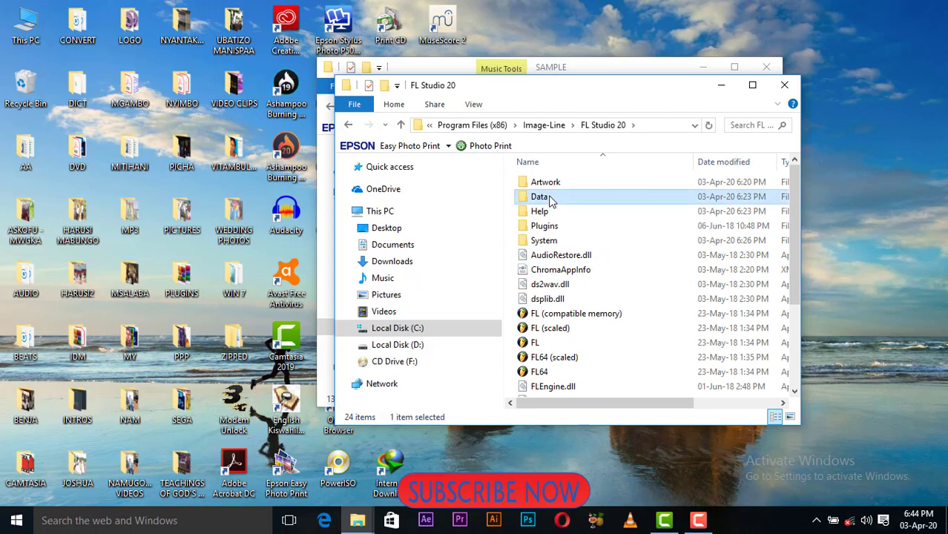
{"action": "double_click", "coordinate": [550, 199]}
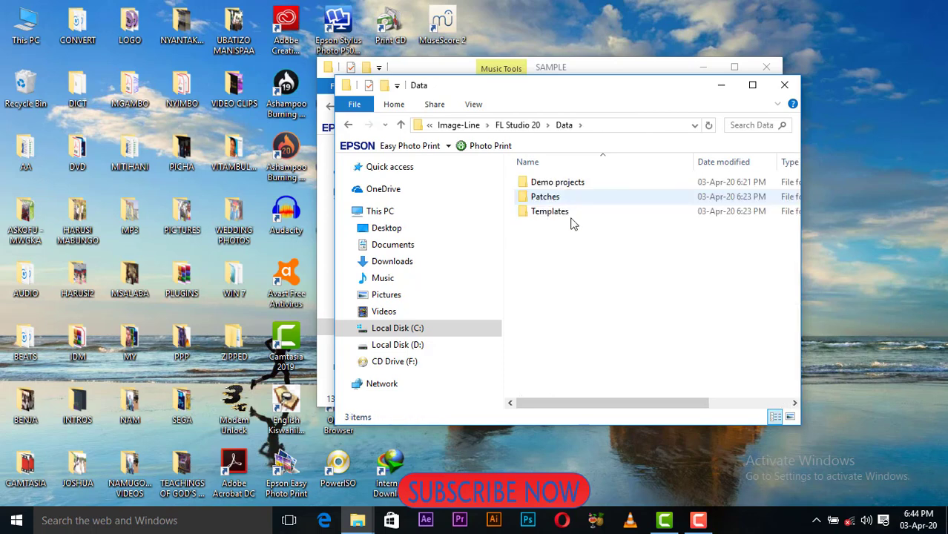
{"action": "double_click", "coordinate": [549, 199]}
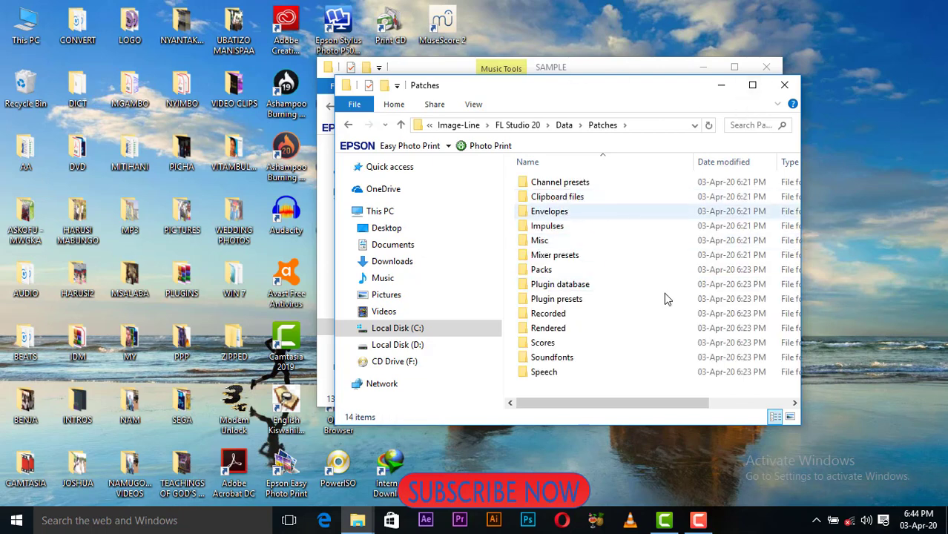
- Create a new folder in Patches, named with the pack owner's first name followed by "Samples"
{"action": "right_click", "coordinate": [627, 335]}
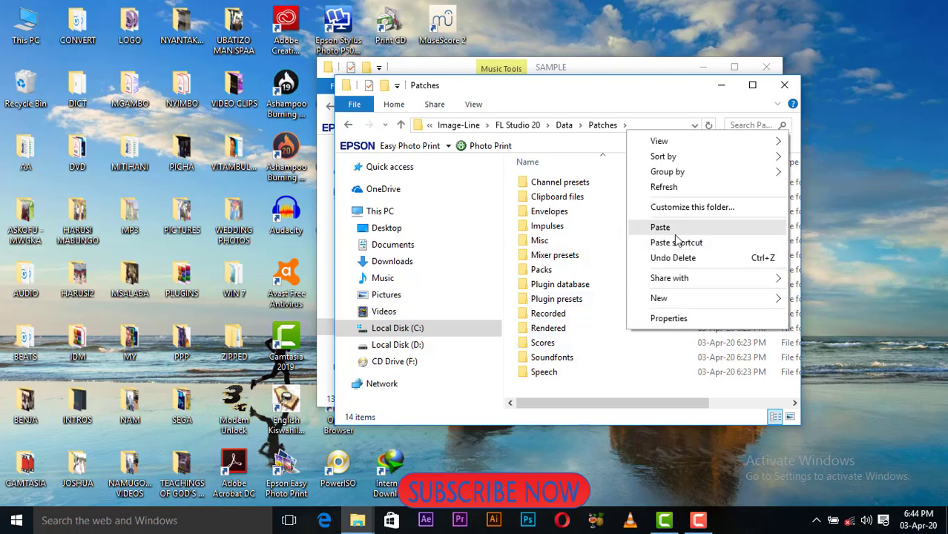
{"action": "mouse_move", "coordinate": [676, 301]}
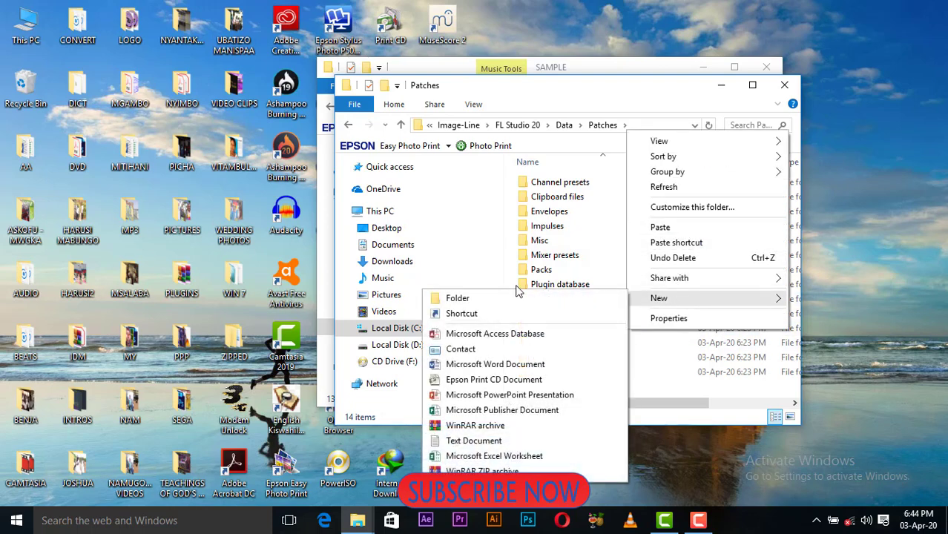
{"action": "left_click", "coordinate": [473, 298]}
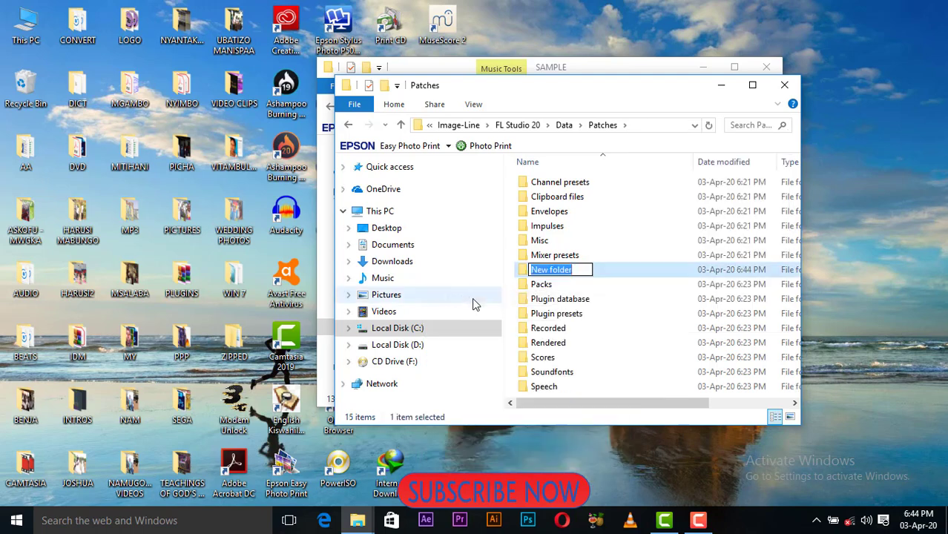
{"action": "type", "text": "Lau"}
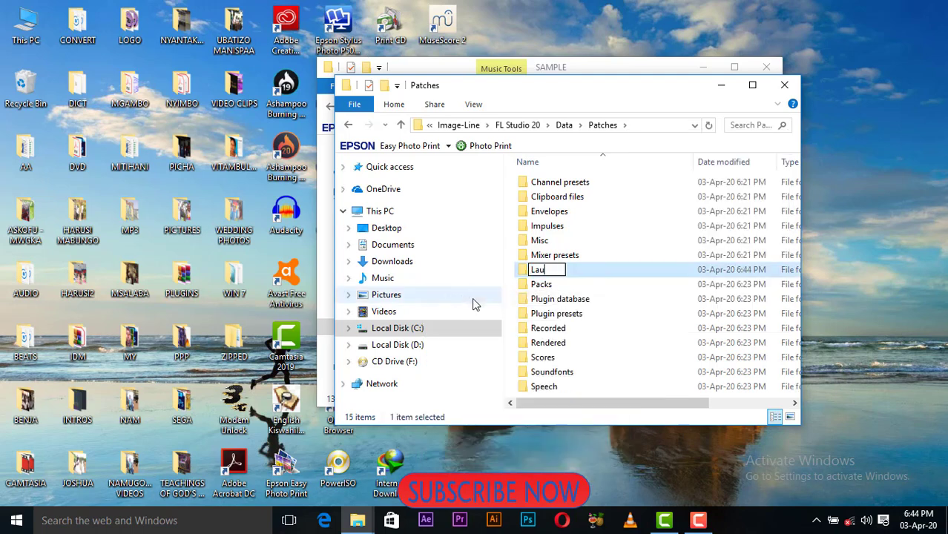
{"action": "type", "text": "rent Sa"}
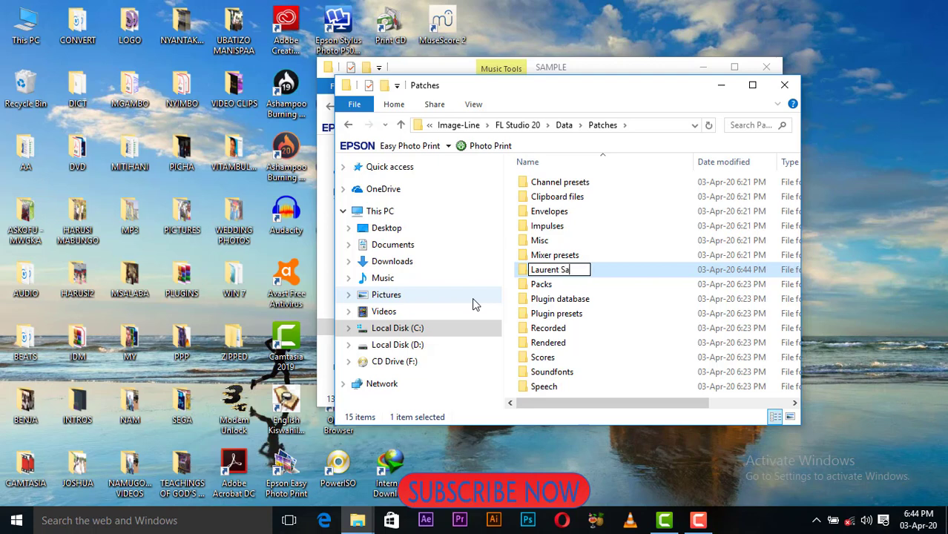
{"action": "type", "text": "mples"}
{"action": "key", "text": "Return"}
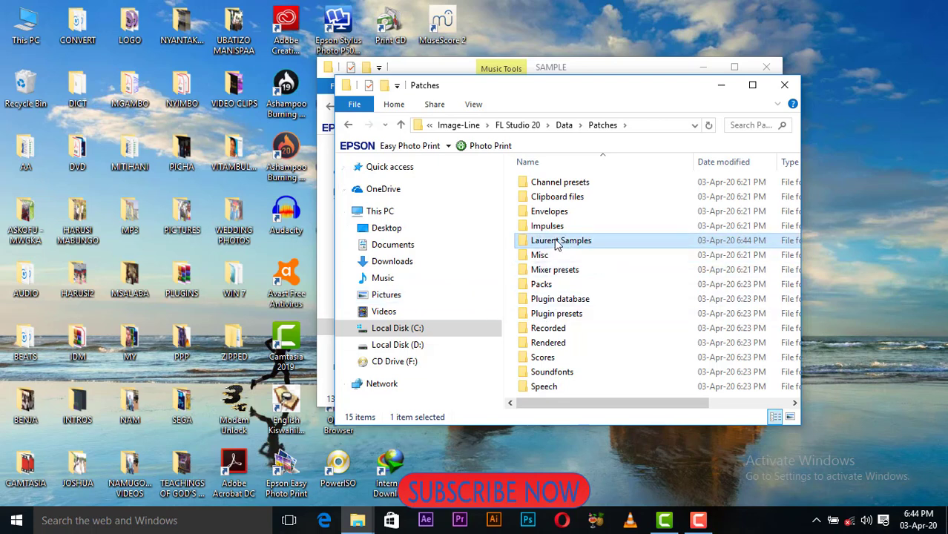
- Paste the copied CLN SAMPLE folder into the new samples folder
{"action": "double_click", "coordinate": [561, 242]}
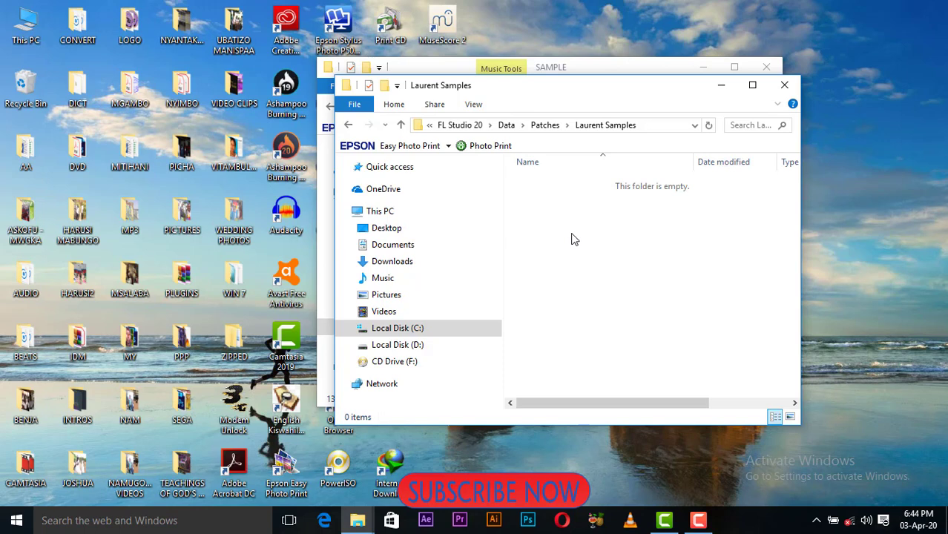
{"action": "right_click", "coordinate": [572, 239]}
{"action": "left_click", "coordinate": [612, 332]}
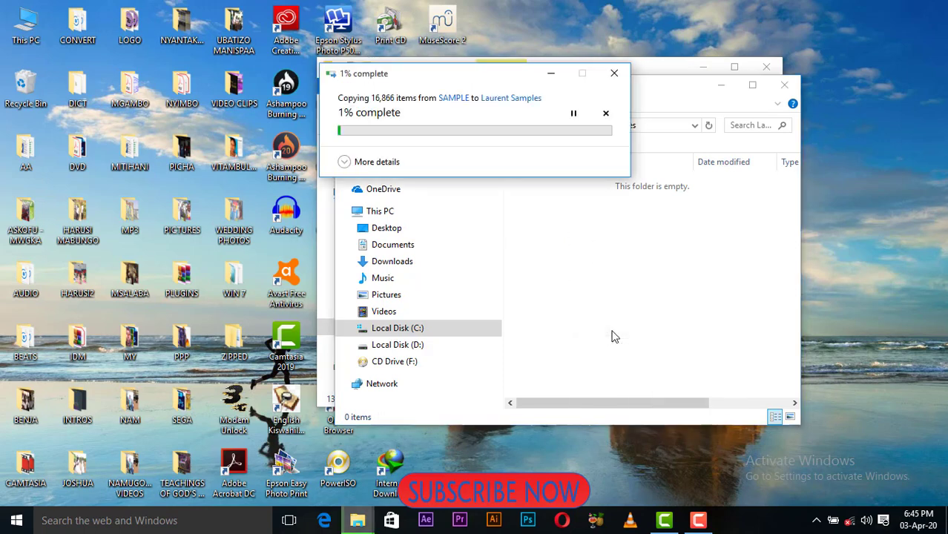
{"action": "left_click", "coordinate": [848, 228]}
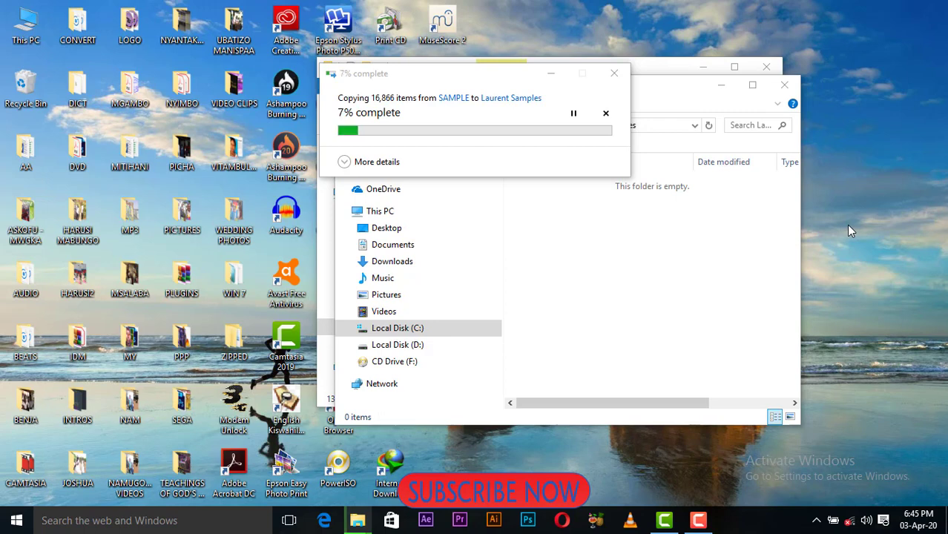
{"action": "right_click", "coordinate": [856, 181]}
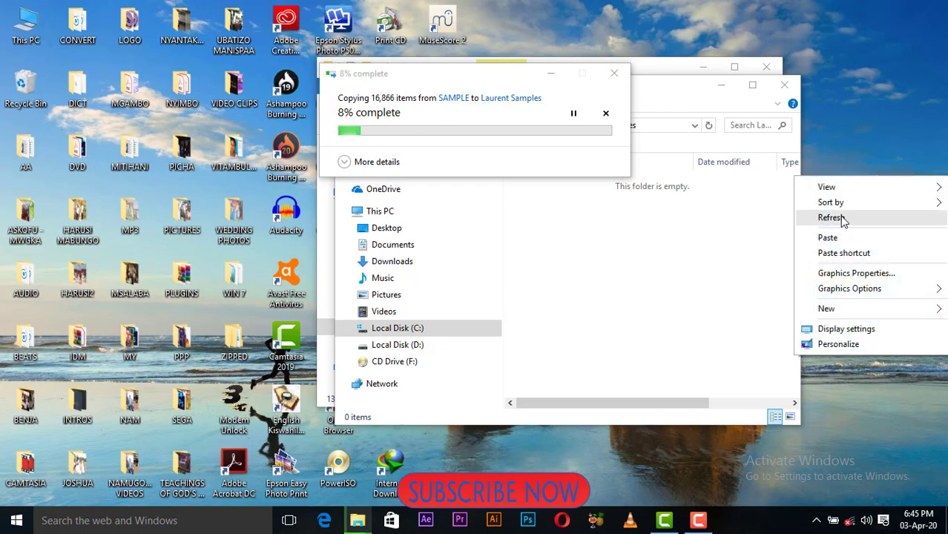
{"action": "left_click", "coordinate": [840, 217]}
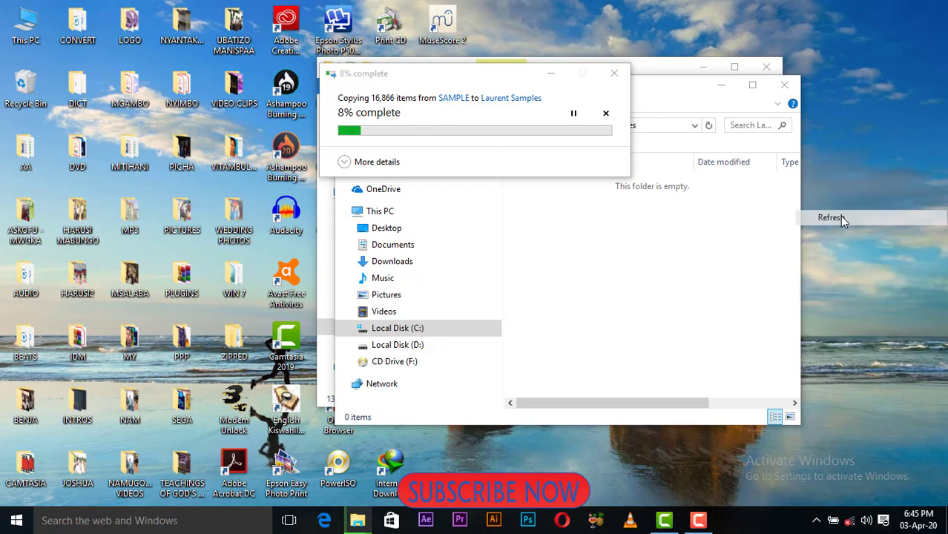
{"action": "right_click", "coordinate": [846, 171]}
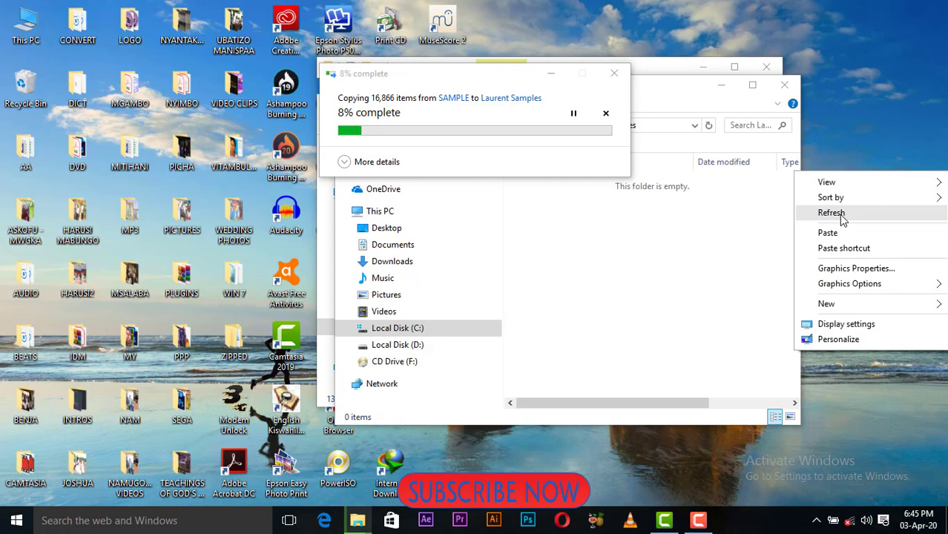
{"action": "left_click", "coordinate": [841, 215]}
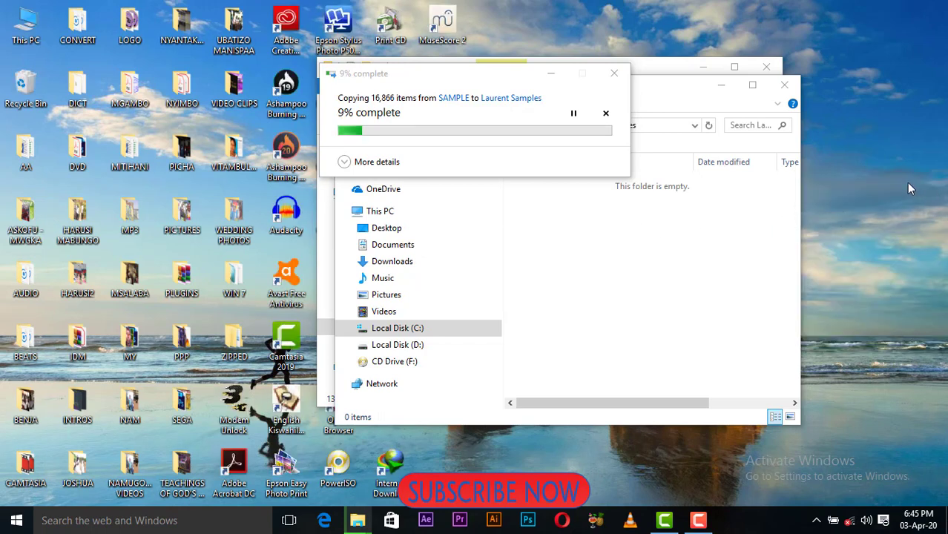
{"action": "right_click", "coordinate": [907, 183]}
{"action": "left_click", "coordinate": [839, 225]}
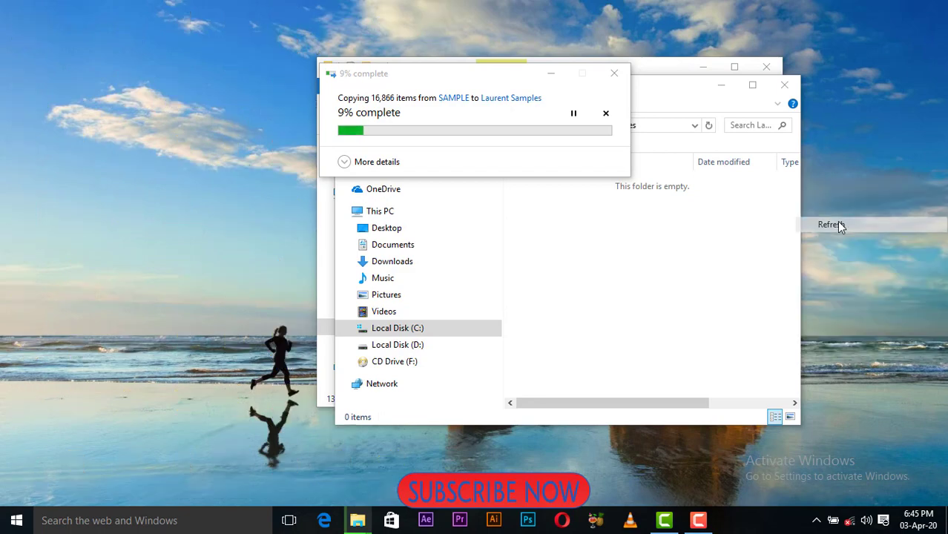
{"action": "right_click", "coordinate": [840, 223]}
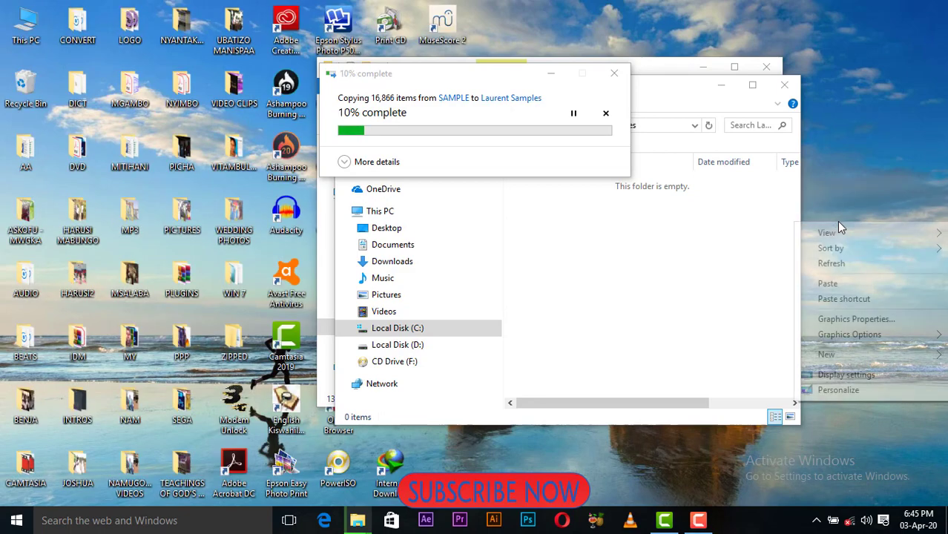
{"action": "left_click", "coordinate": [849, 265]}
{"action": "right_click", "coordinate": [852, 161]}
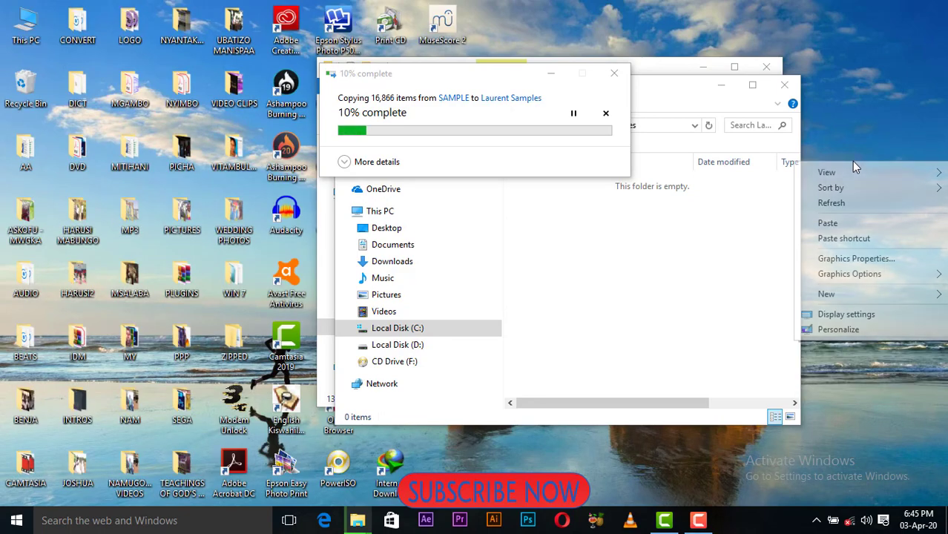
{"action": "left_click", "coordinate": [842, 202]}
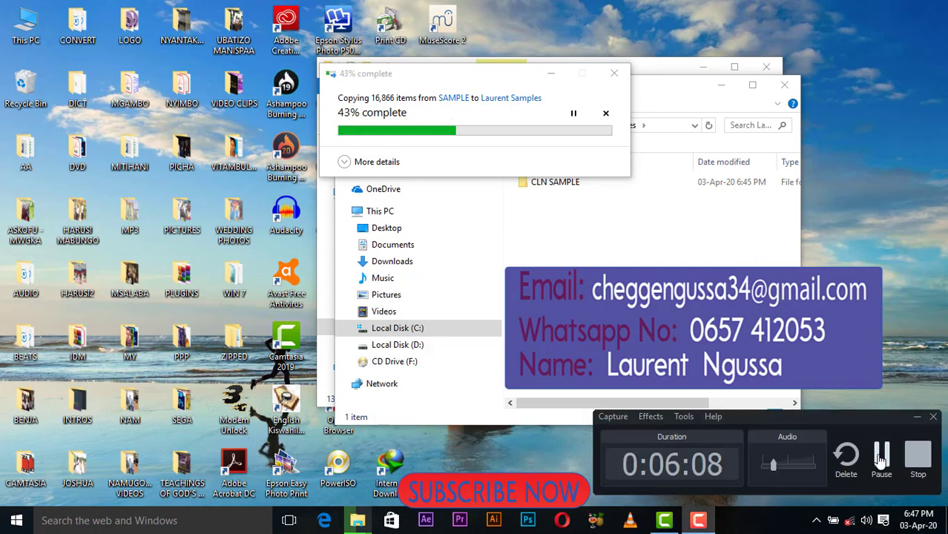
{"action": "left_click", "coordinate": [880, 460]}
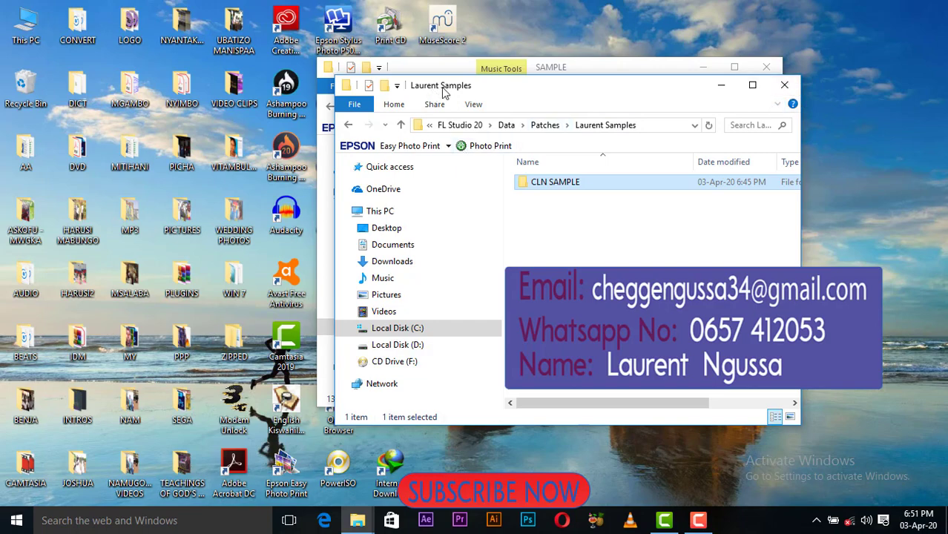
- Close both File Explorer windows and launch FL Studio 20 from the desktop
{"action": "left_click", "coordinate": [788, 86]}
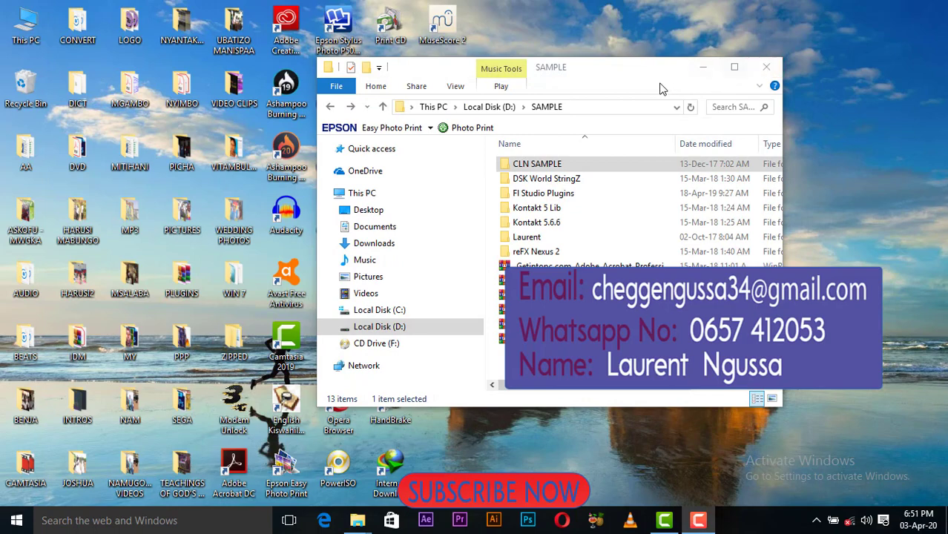
{"action": "left_click", "coordinate": [771, 69]}
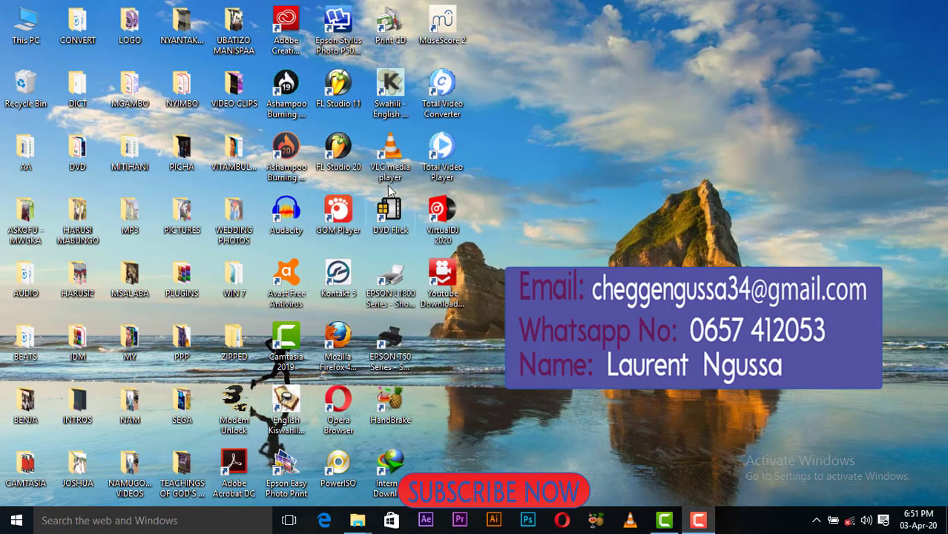
{"action": "double_click", "coordinate": [340, 152]}
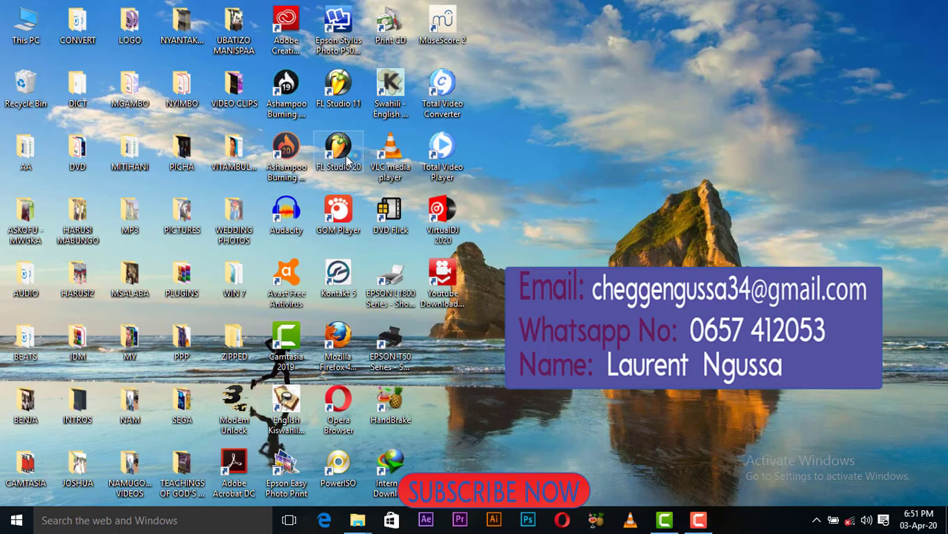
{"action": "right_click", "coordinate": [668, 109]}
{"action": "left_click", "coordinate": [710, 151]}
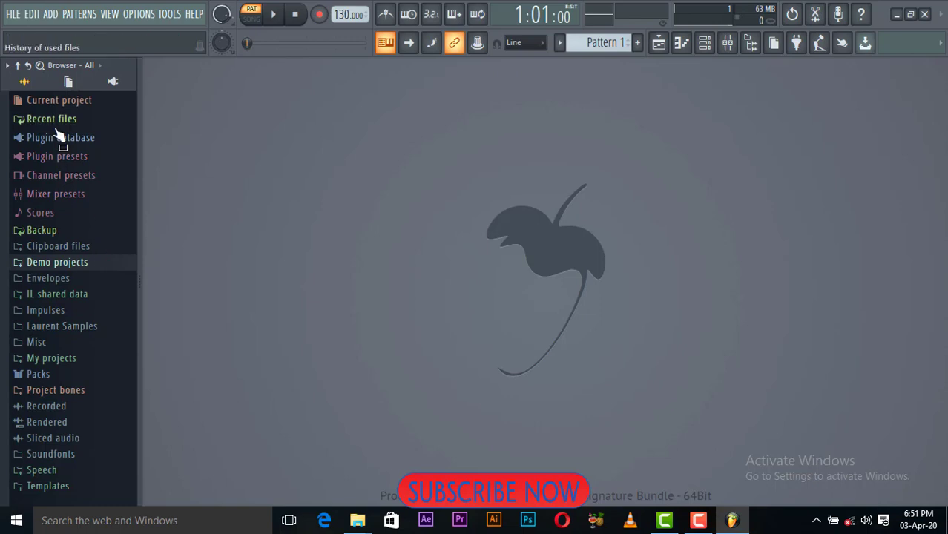
- Expand the new samples folder and its CLN SAMPLE subfolder in the FL Studio browser
{"action": "left_click", "coordinate": [72, 328]}
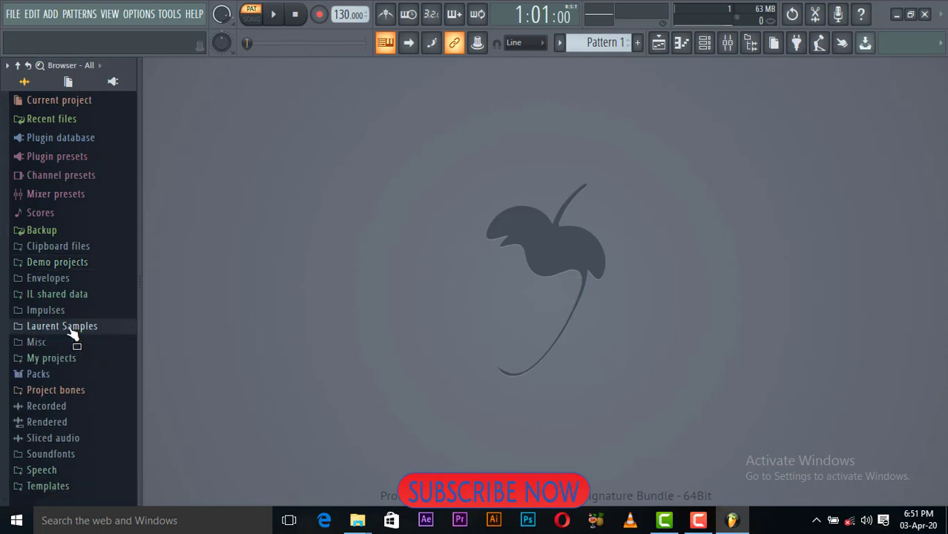
{"action": "left_click", "coordinate": [73, 332]}
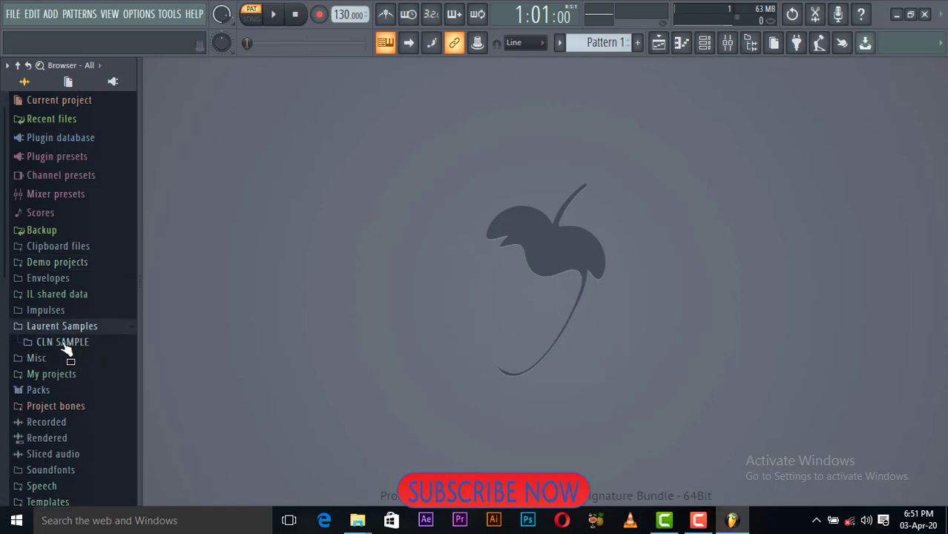
{"action": "left_click", "coordinate": [64, 345]}
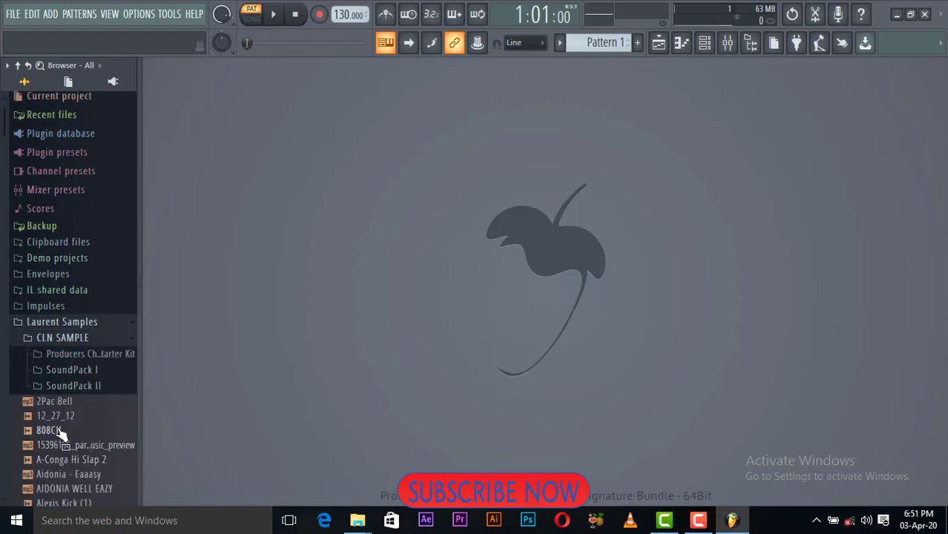
- Preview CLN SAMPLE sounds such as 808CH, 12_27_12, 2Pac Bell and AIDONIA WELL EAZY, and collapse the Crunk Kit Vol 1 Drum Kit folder
{"action": "left_click", "coordinate": [61, 432]}
{"action": "left_click", "coordinate": [62, 417]}
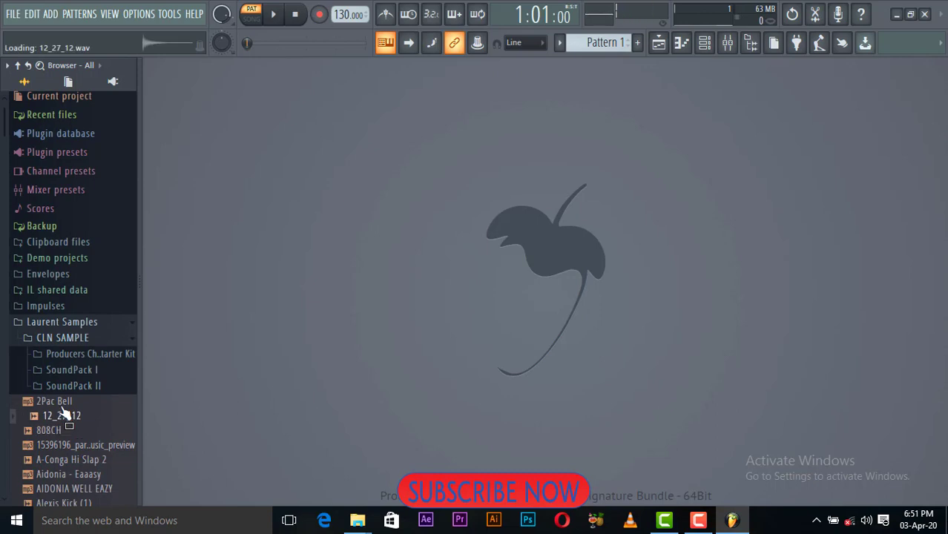
{"action": "left_click", "coordinate": [62, 402]}
{"action": "left_click", "coordinate": [67, 445]}
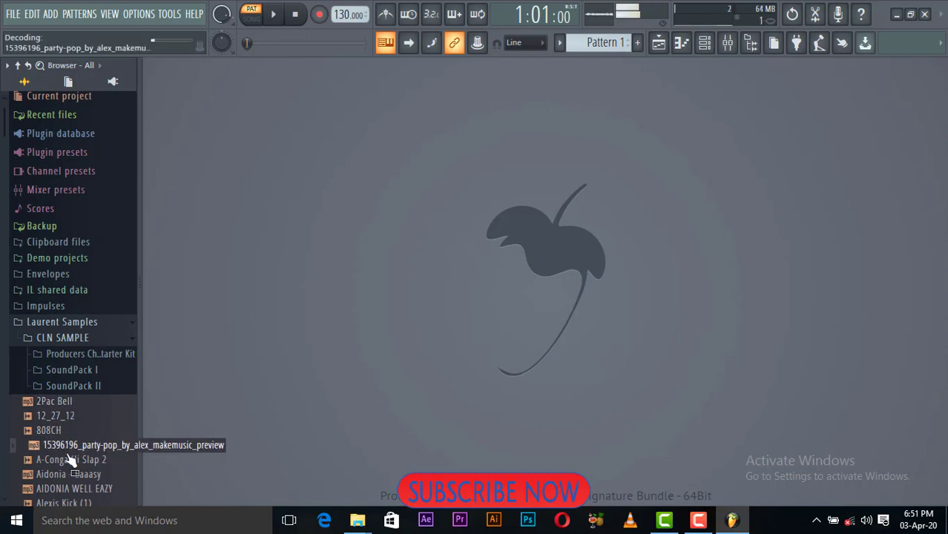
{"action": "left_click", "coordinate": [74, 476]}
{"action": "left_click", "coordinate": [65, 445]}
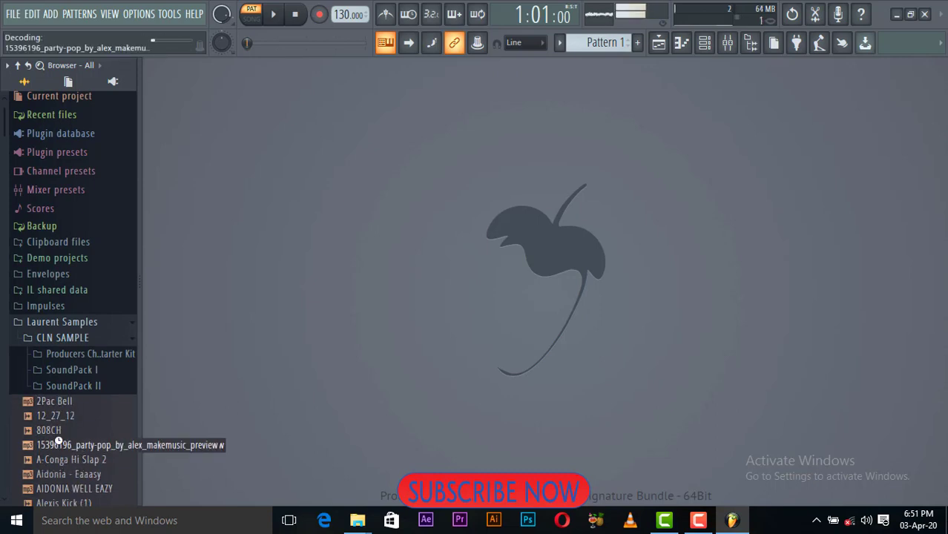
{"action": "left_click", "coordinate": [58, 420]}
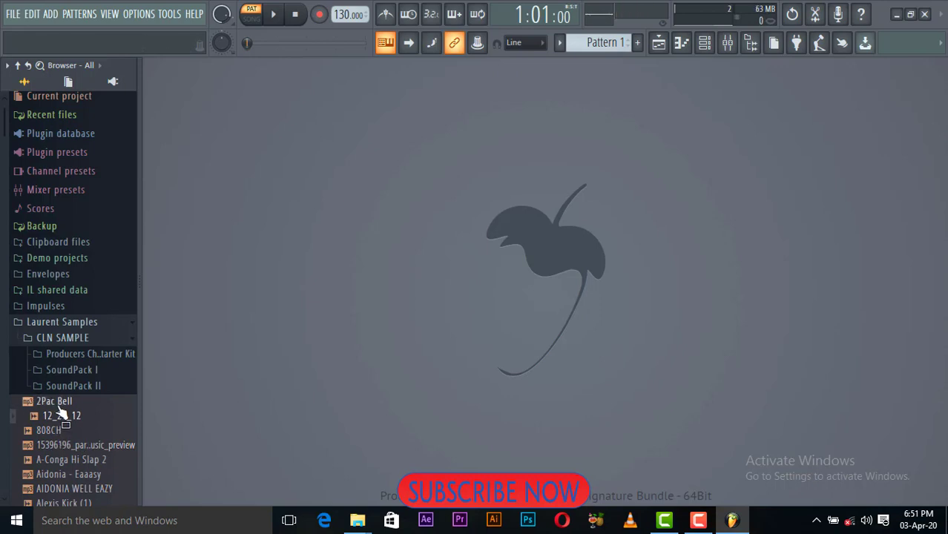
{"action": "left_click", "coordinate": [60, 403]}
{"action": "left_click", "coordinate": [70, 489]}
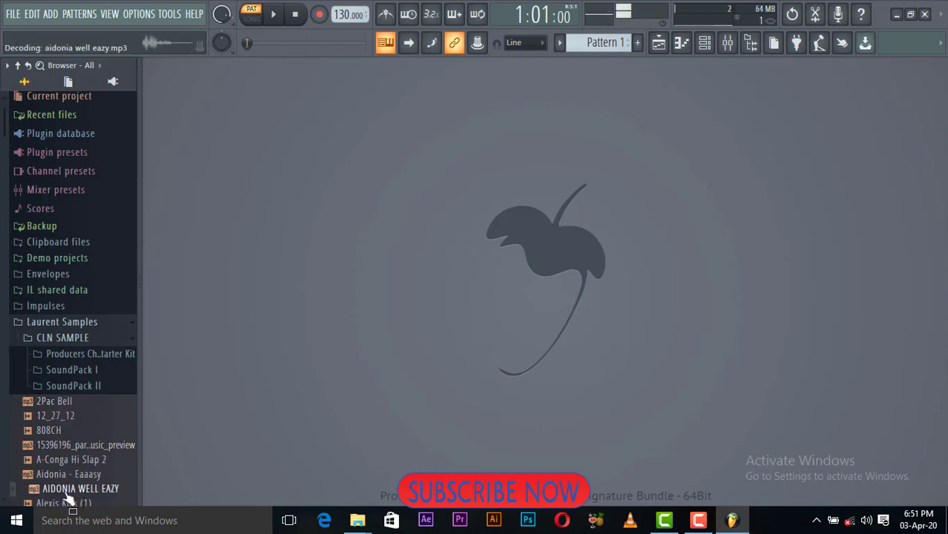
{"action": "left_click_drag", "start_coordinate": [78, 462], "coordinate": [140, 340]}
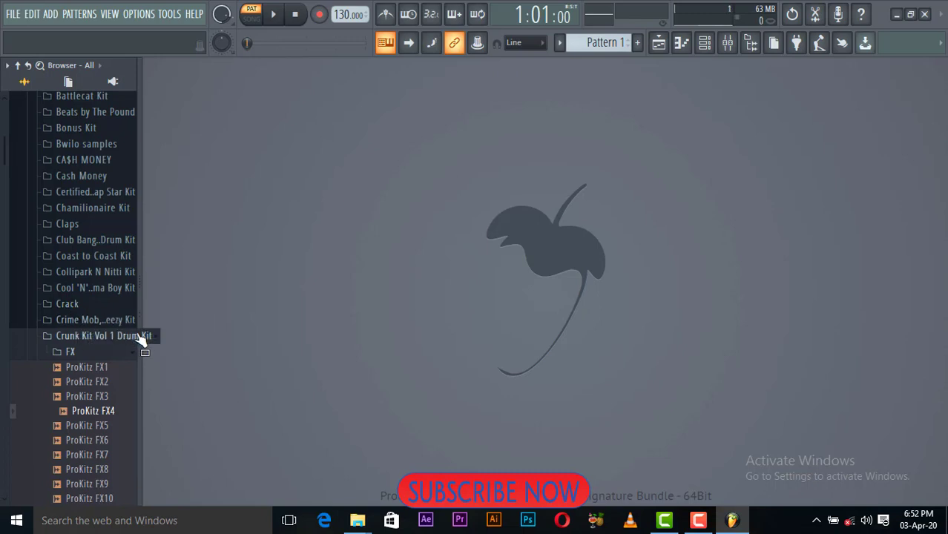
{"action": "left_click", "coordinate": [141, 339]}
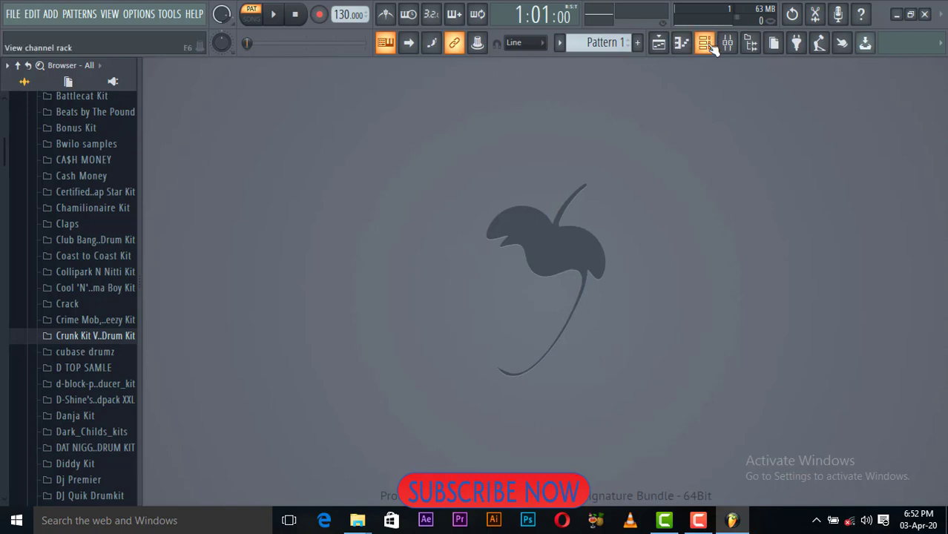
- Show the Channel rack near the middle of the workspace and open the mixer
{"action": "left_click", "coordinate": [705, 43]}
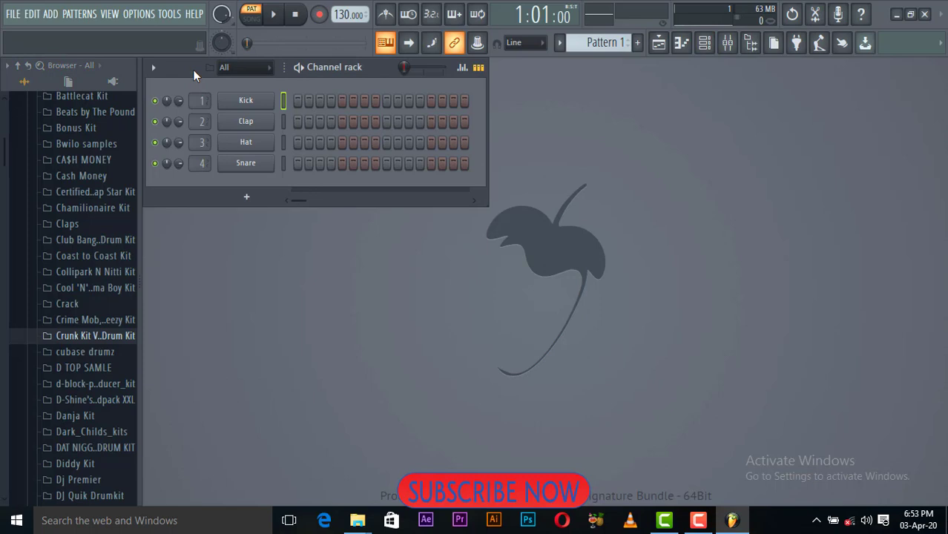
{"action": "left_click_drag", "start_coordinate": [193, 70], "coordinate": [311, 147]}
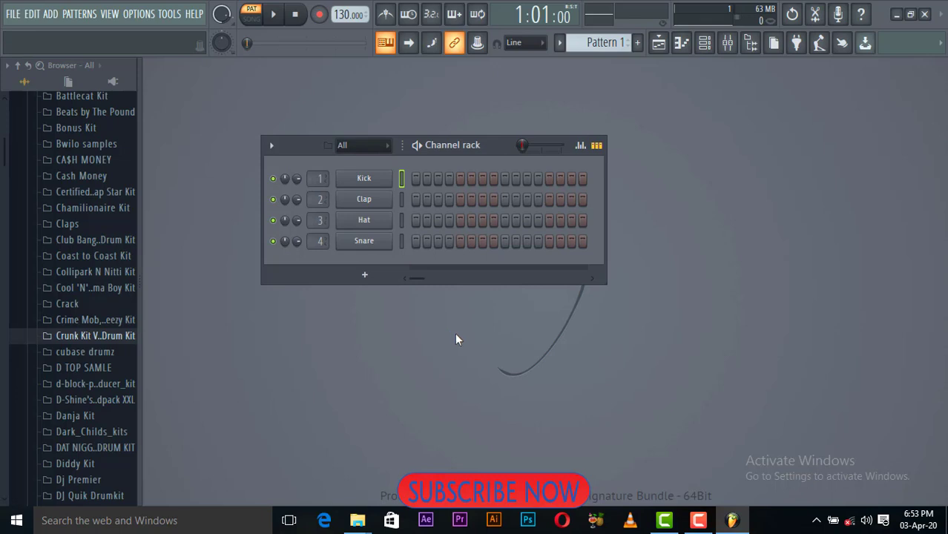
{"action": "left_click", "coordinate": [729, 45]}
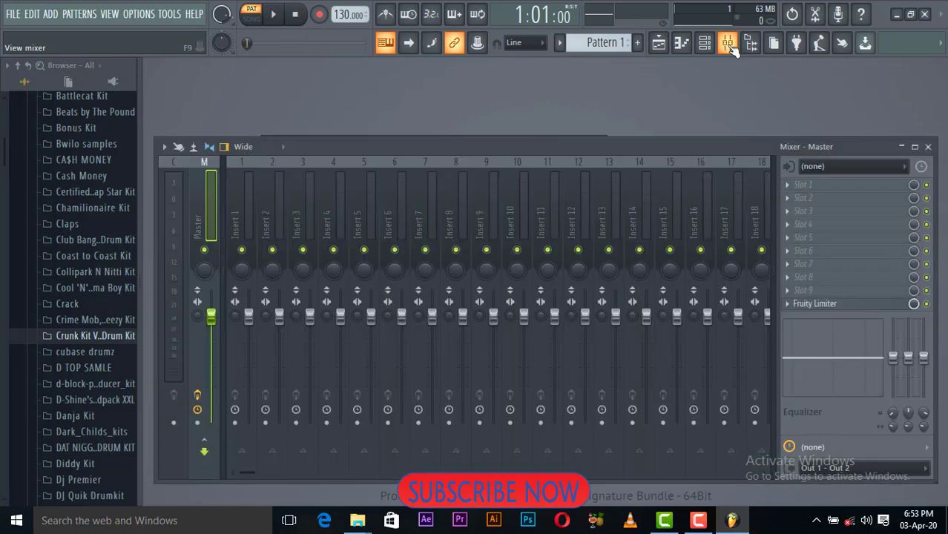
- Close the mixer, and toggle the browser off and back on
{"action": "left_click", "coordinate": [729, 45]}
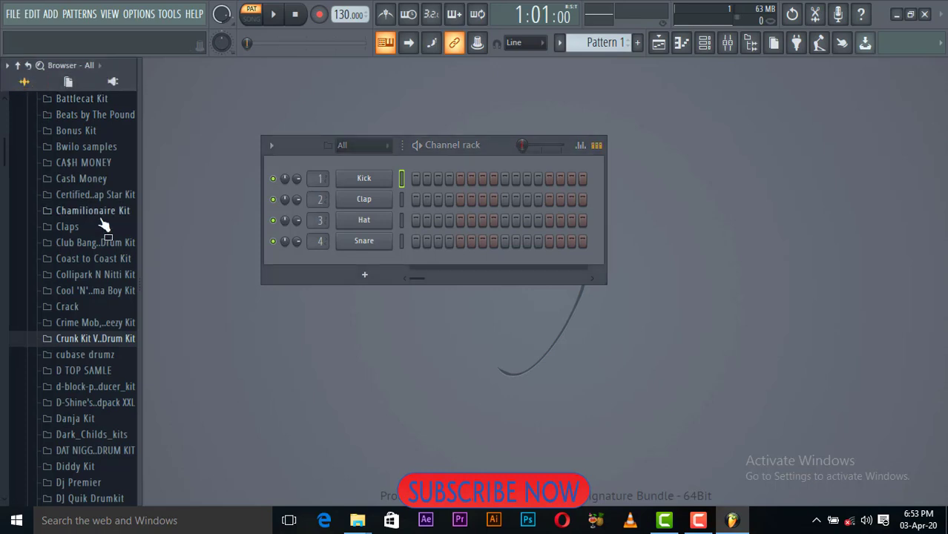
{"action": "left_click", "coordinate": [751, 45]}
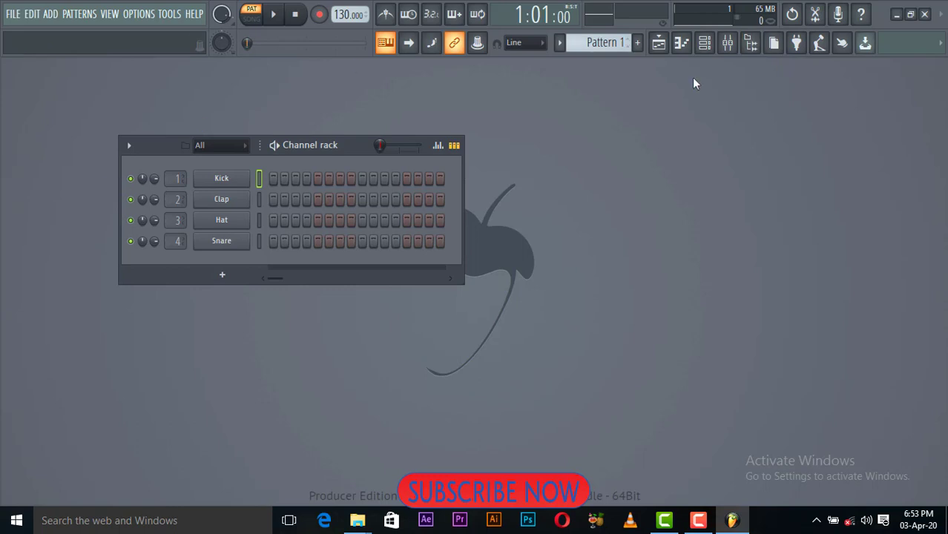
{"action": "left_click", "coordinate": [752, 45]}
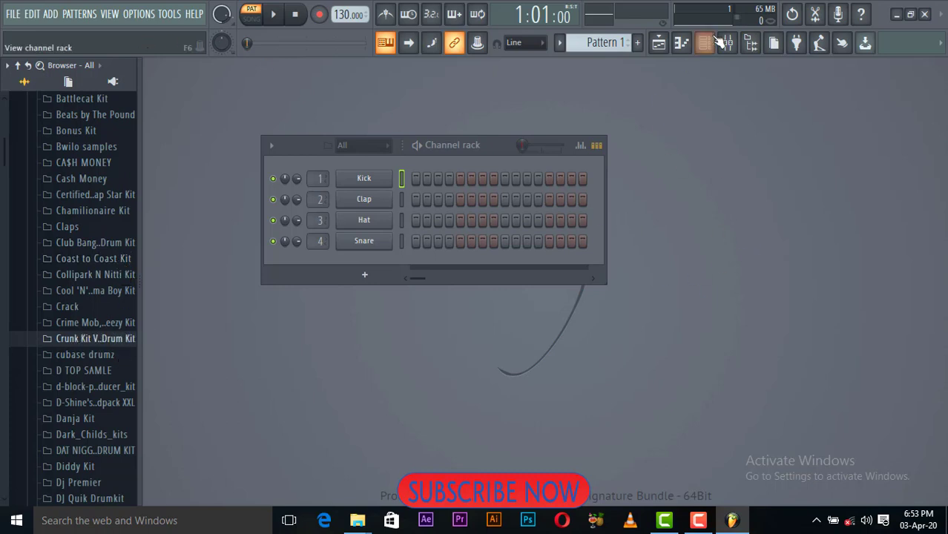
- Open the Playlist, move its window nearer the middle of the workspace and maximize it
{"action": "left_click", "coordinate": [659, 44]}
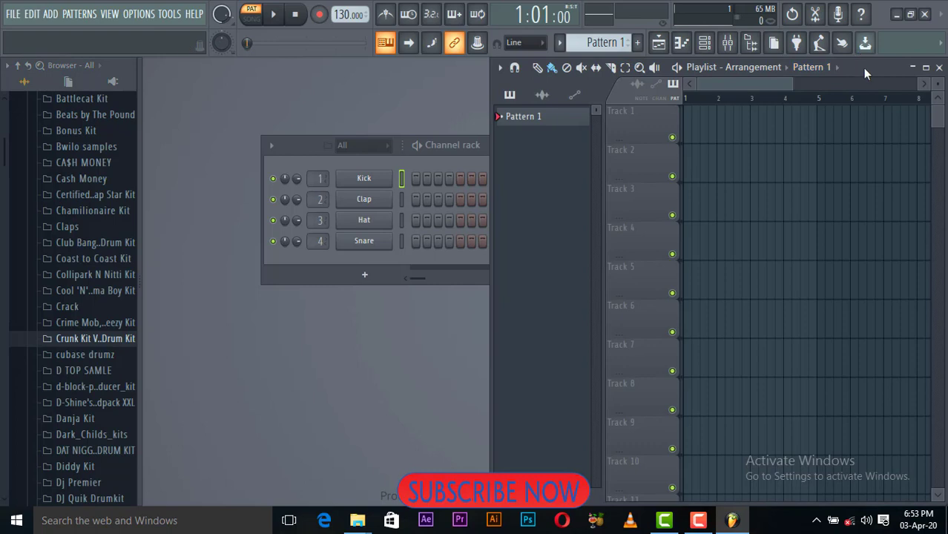
{"action": "left_click_drag", "start_coordinate": [870, 69], "coordinate": [564, 84]}
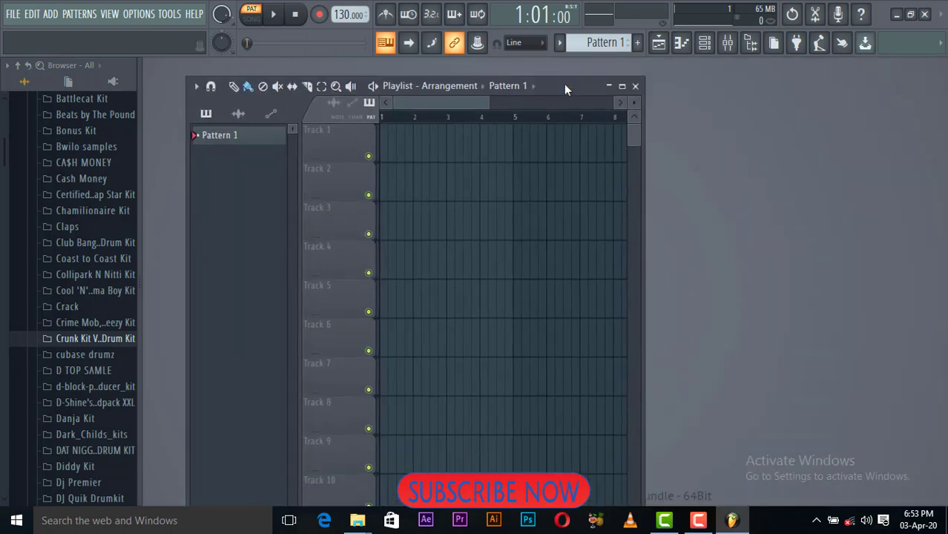
{"action": "left_click", "coordinate": [623, 87]}
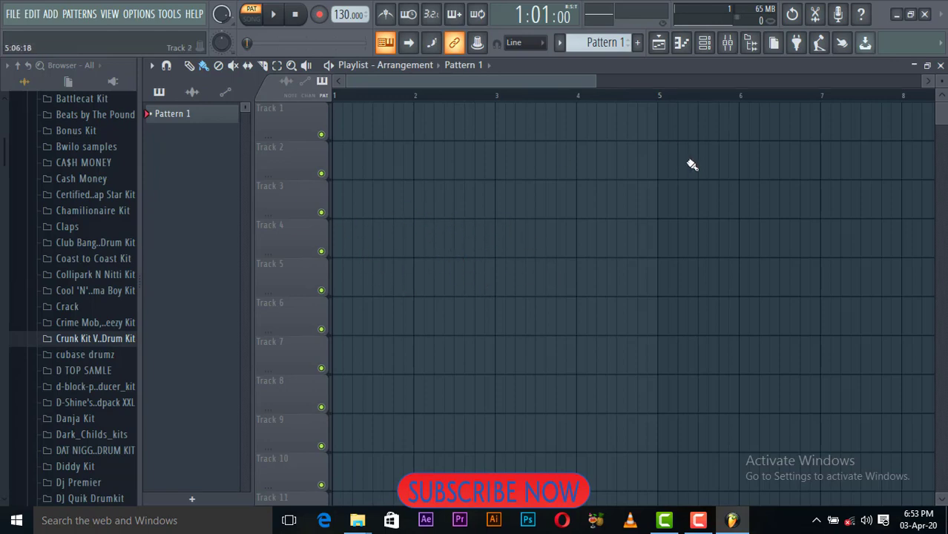
- Toggle the Playlist off and on, and leave it closed with the Channel rack showing
{"action": "left_click", "coordinate": [659, 46]}
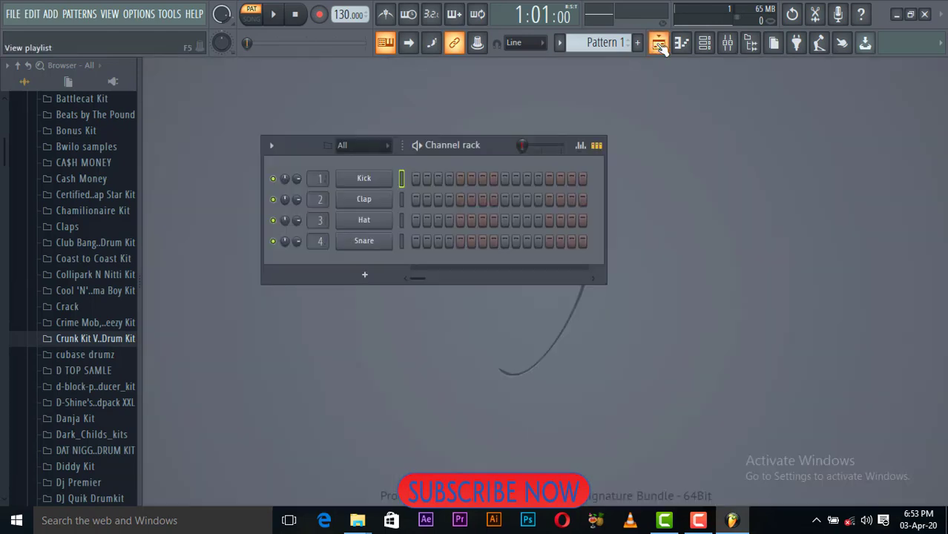
{"action": "left_click", "coordinate": [659, 45]}
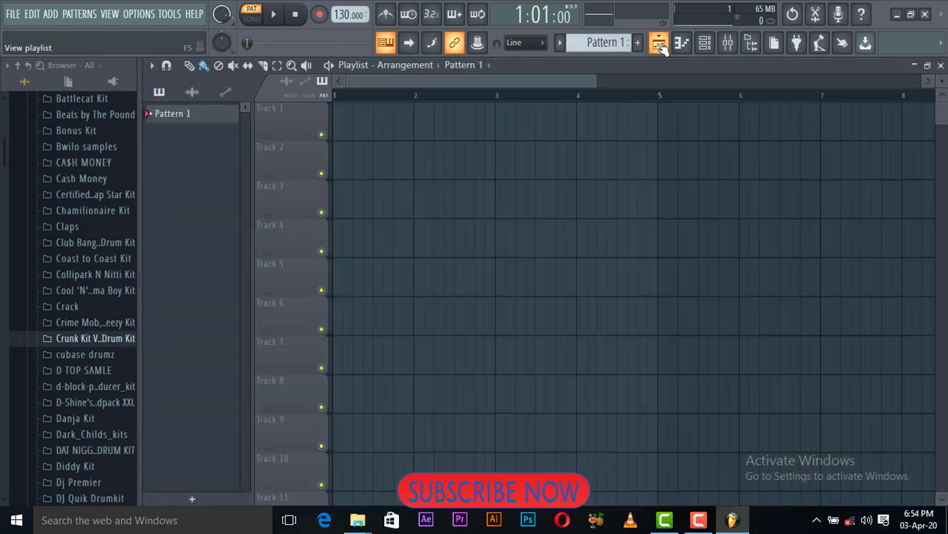
{"action": "left_click", "coordinate": [659, 45]}
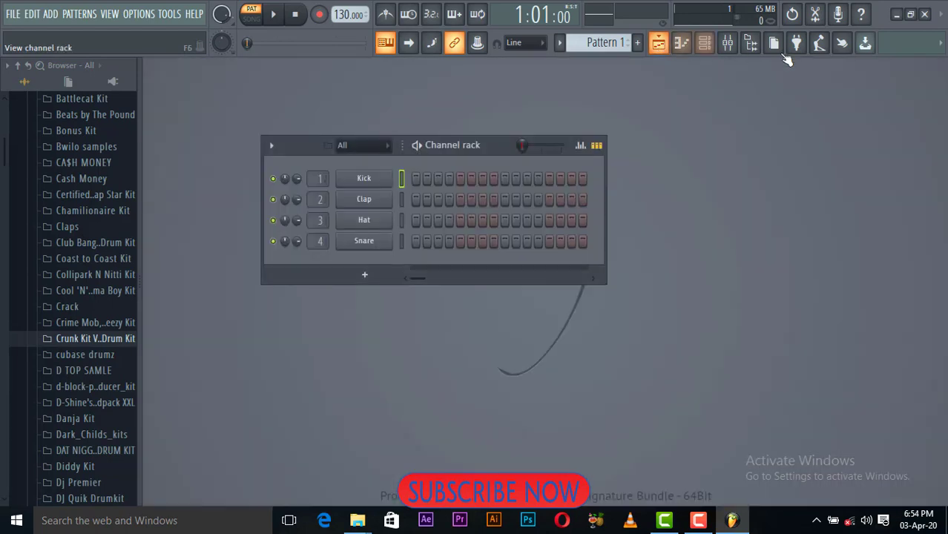